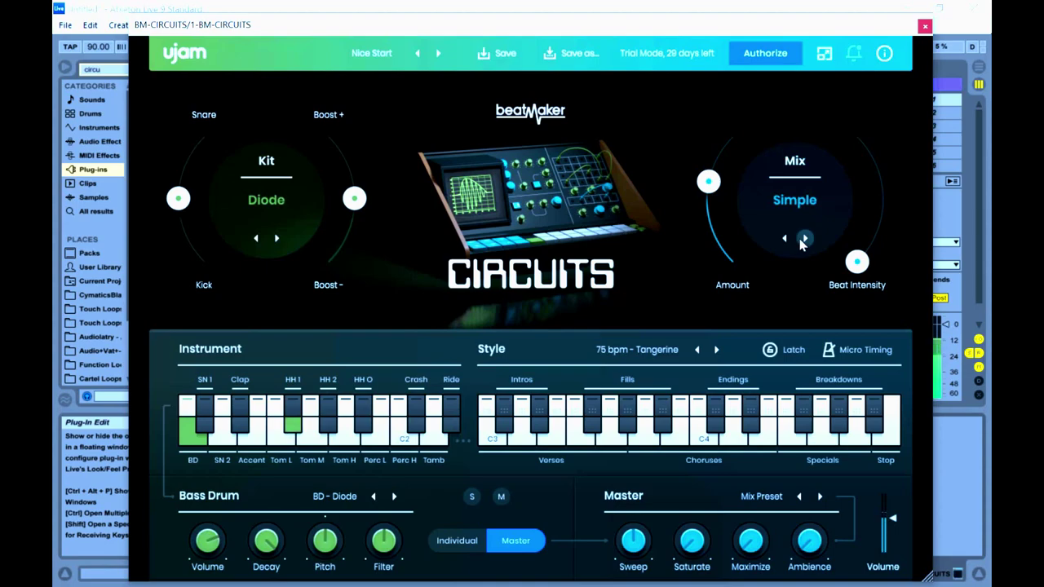
- Audition the Mix presets one after another, from Console and Whirlwind through Sparky, Wobble, Higher and Induced, and back round to Simple
left_click(804, 239)
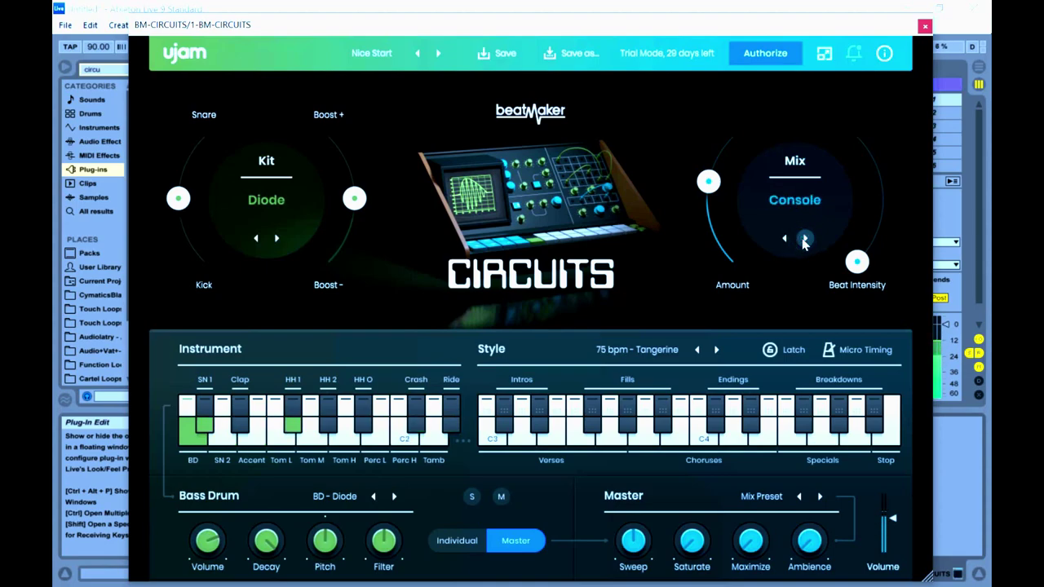
left_click(804, 239)
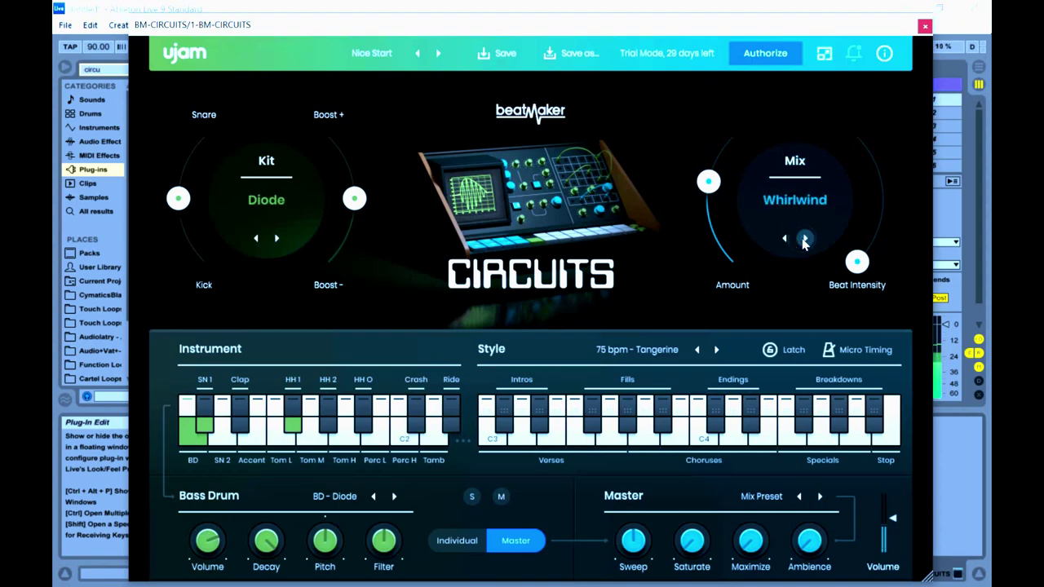
left_click(805, 239)
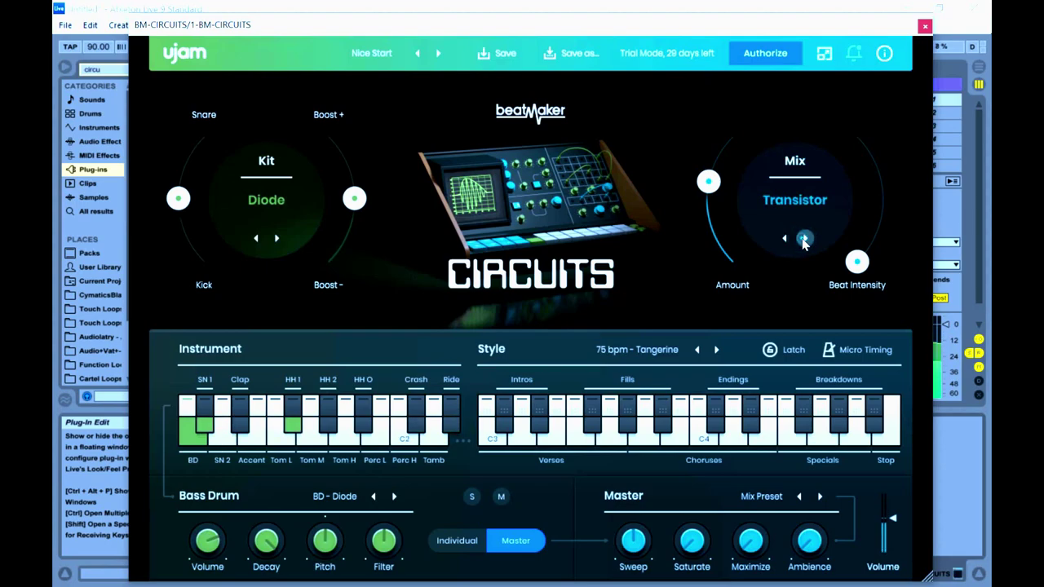
left_click(804, 239)
left_click(804, 239)
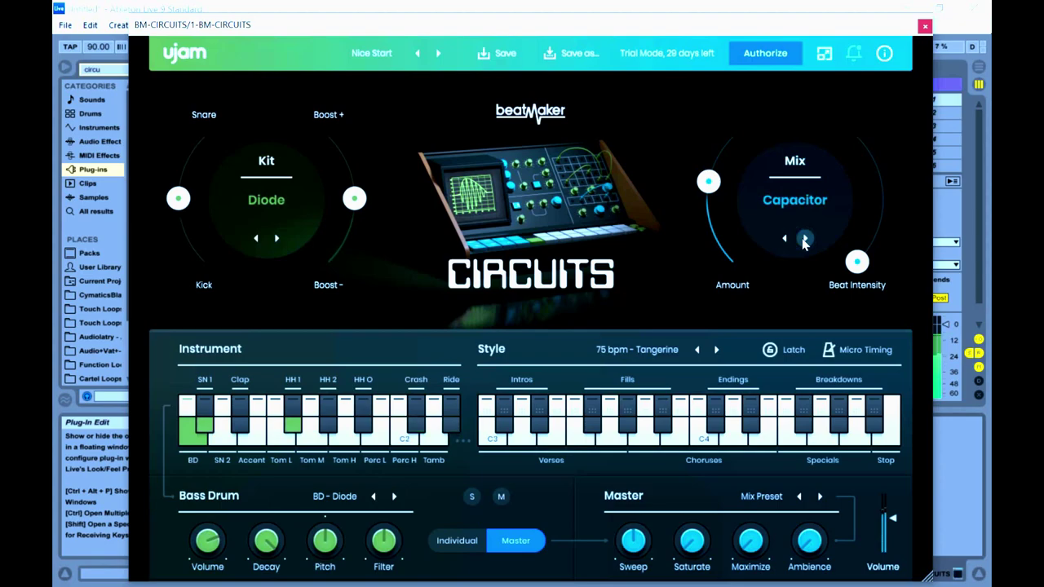
left_click(804, 239)
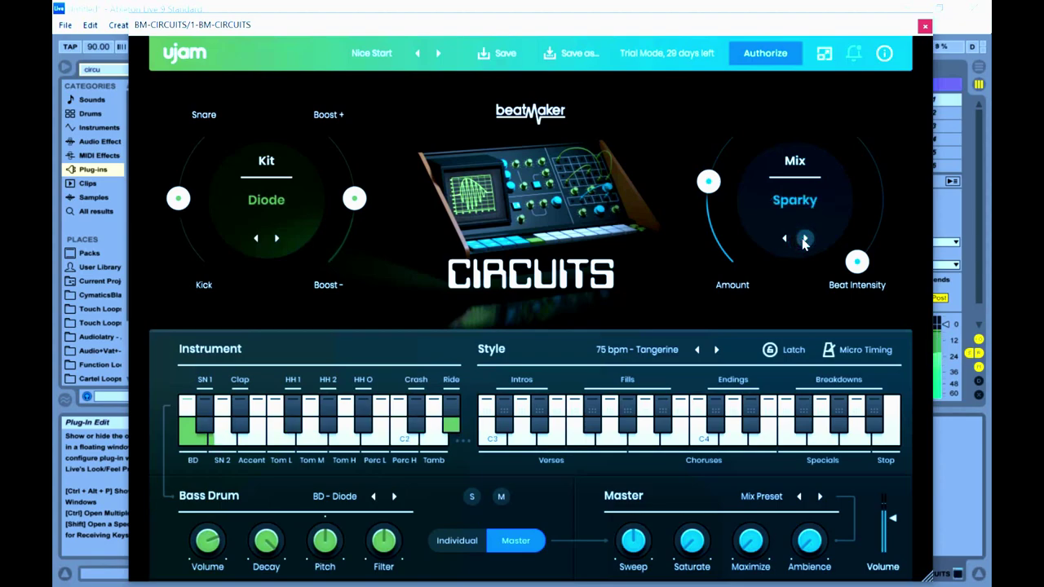
left_click(804, 239)
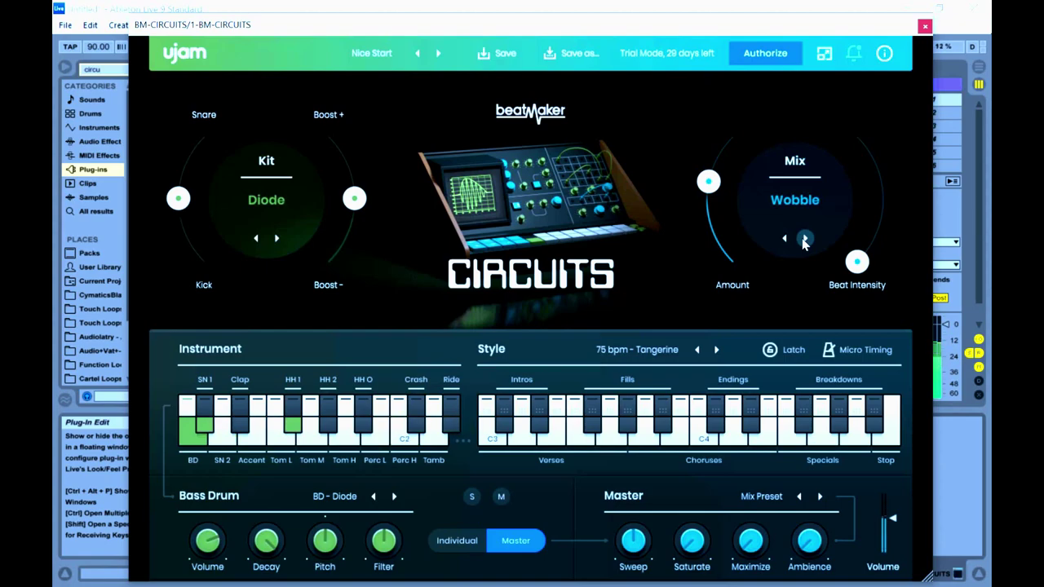
left_click(804, 239)
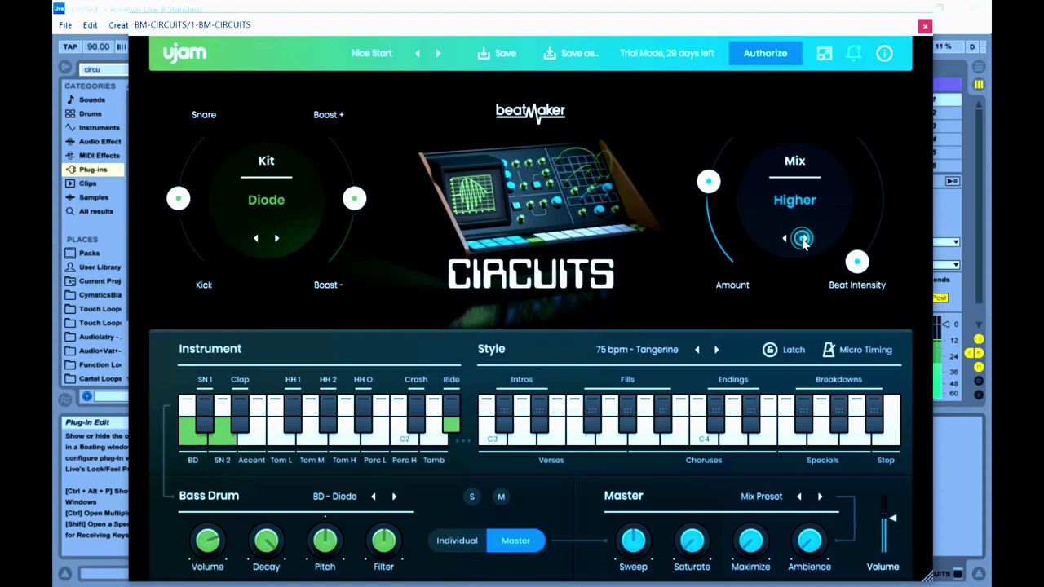
left_click(805, 239)
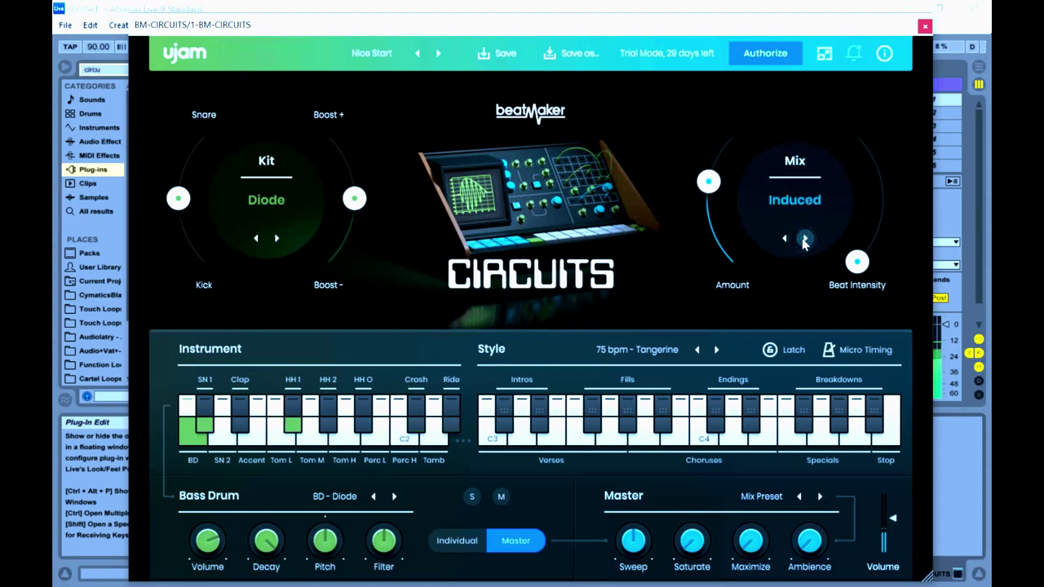
left_click(805, 239)
left_click(804, 239)
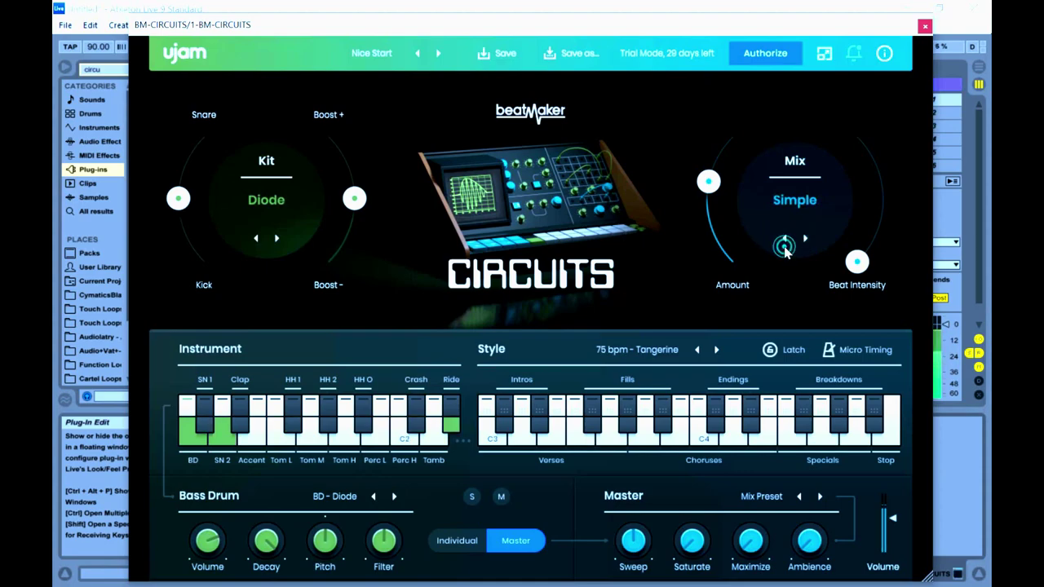
- Go back through the Mix presets and set the mix to Wobble
left_click(784, 243)
left_click(784, 243)
left_click(784, 243)
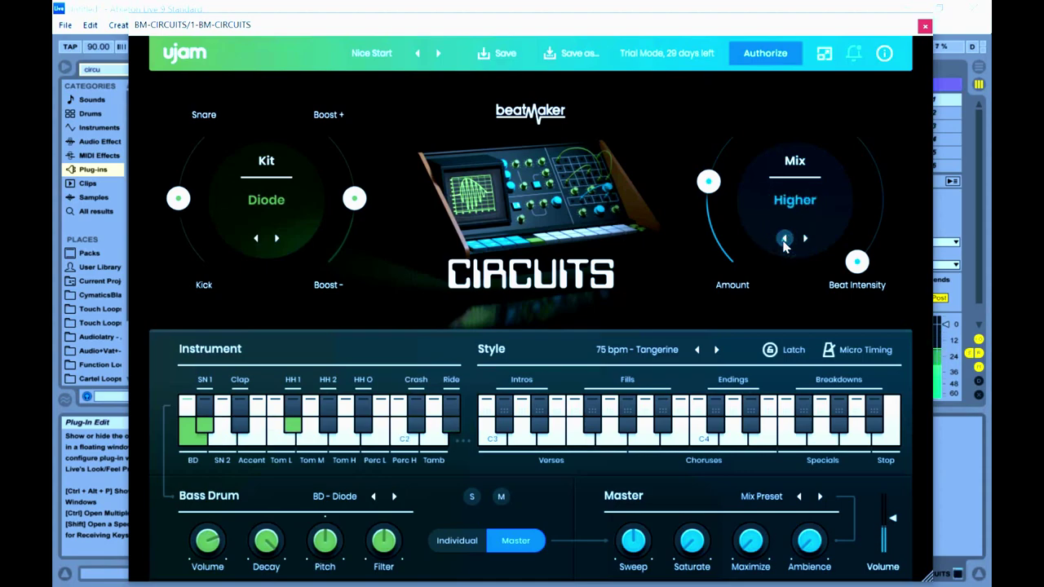
left_click(784, 243)
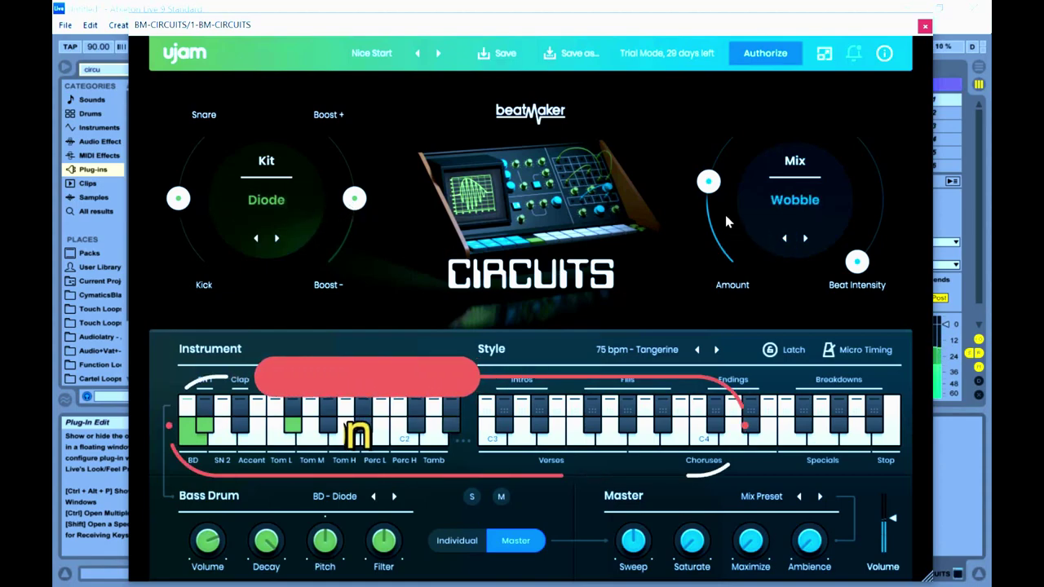
- Try the Wobble mix at several Amount and Beat Intensity levels, leaving Amount a little under half and Beat Intensity slightly above minimum
mouse_move(712, 200)
left_click_drag(712, 200, 762, 119)
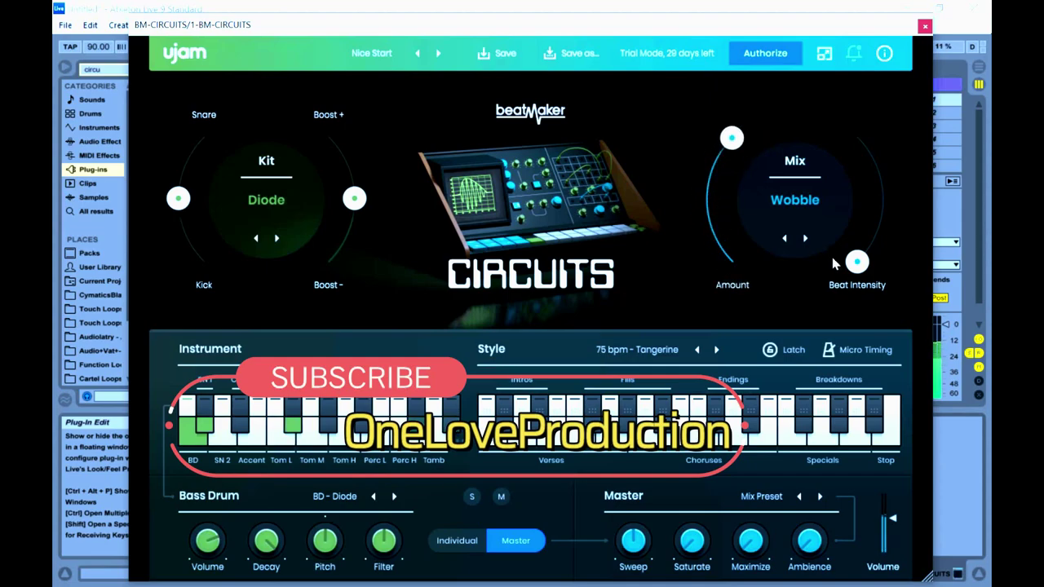
left_click_drag(732, 141, 716, 204)
mouse_move(857, 261)
left_mouse_down()
mouse_move(886, 234)
mouse_move(913, 136)
mouse_move(768, 90)
mouse_move(846, 219)
mouse_move(858, 187)
left_mouse_up()
left_click_drag(853, 144, 821, 239)
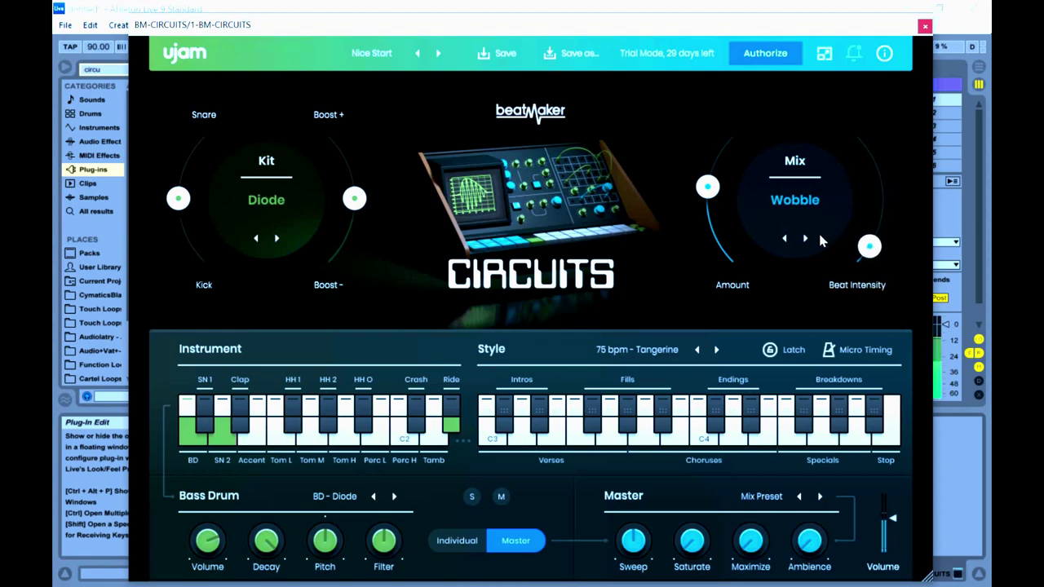
left_click_drag(707, 187, 704, 260)
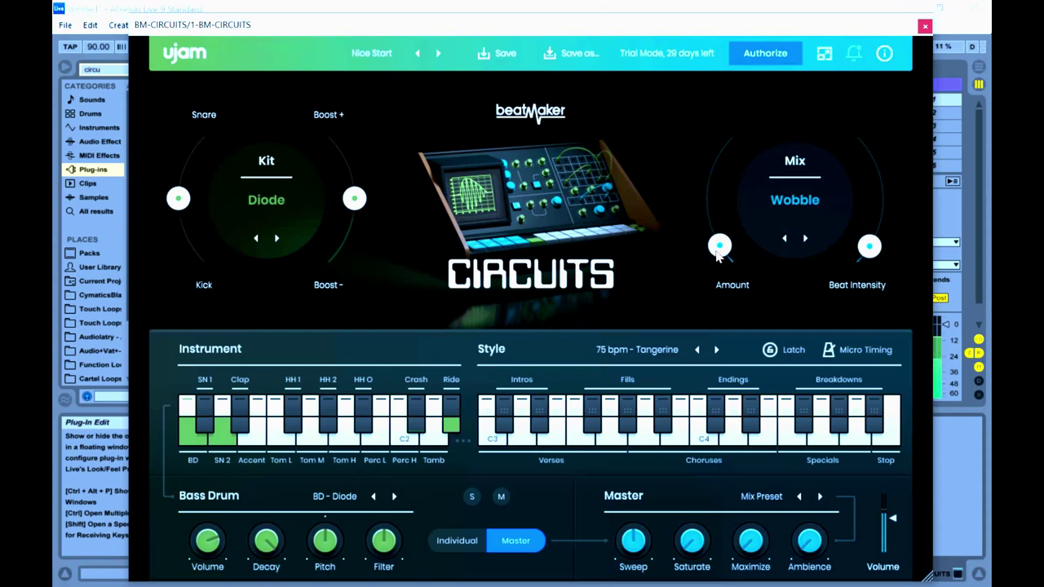
left_click_drag(716, 251, 717, 211)
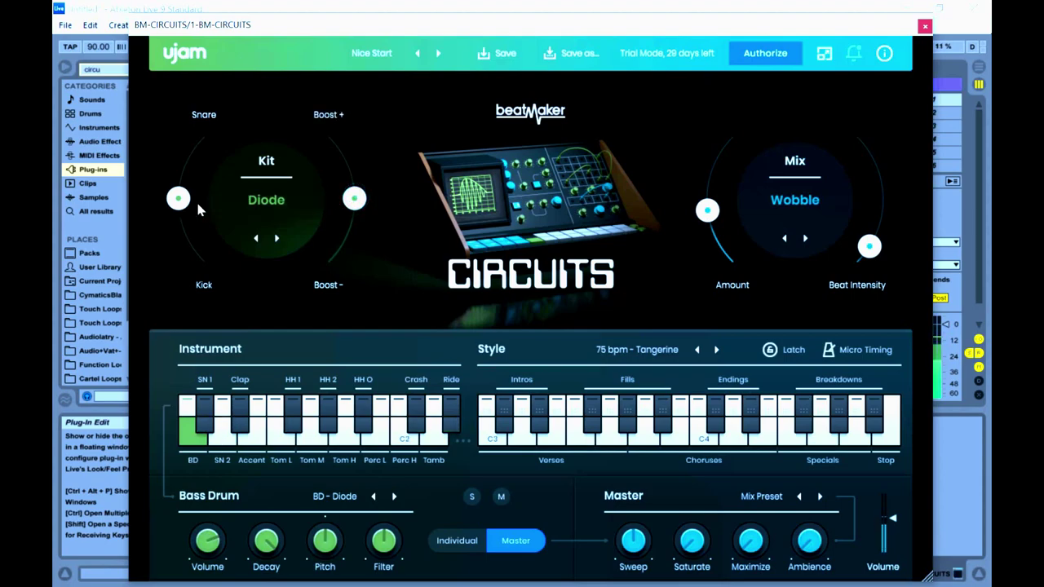
- Audition the drum kits in turn, from Humble and Resistor through Mechanics and Subtle, and cycle back to Diode
left_click(256, 205)
left_click(371, 229)
left_click(285, 239)
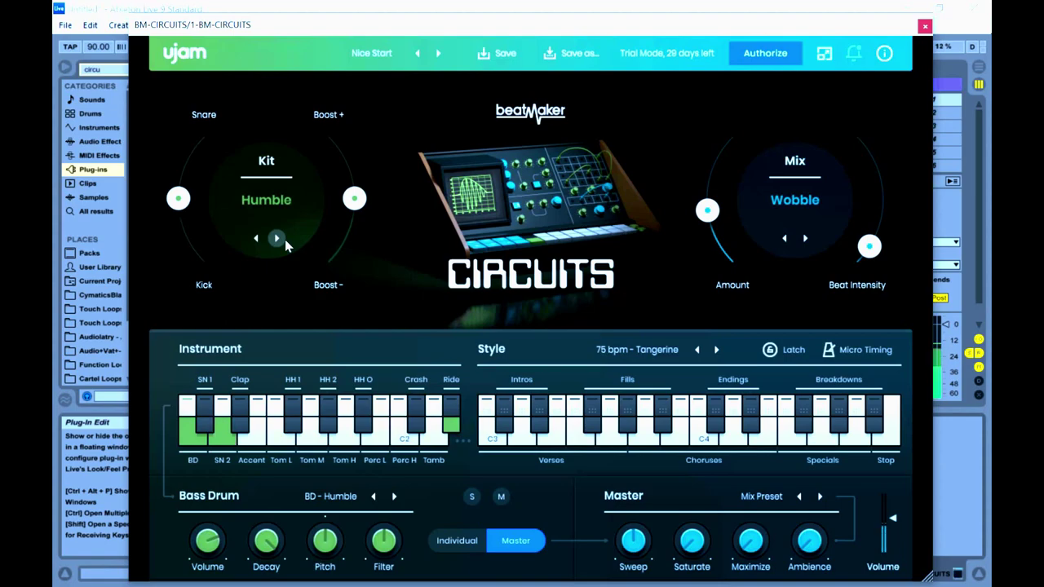
left_click(277, 238)
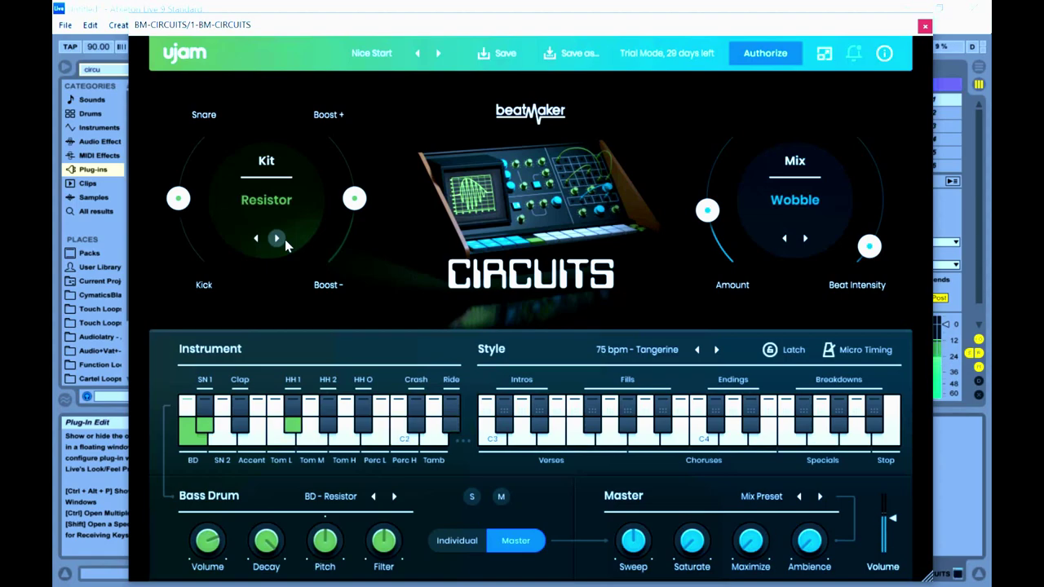
left_click(284, 240)
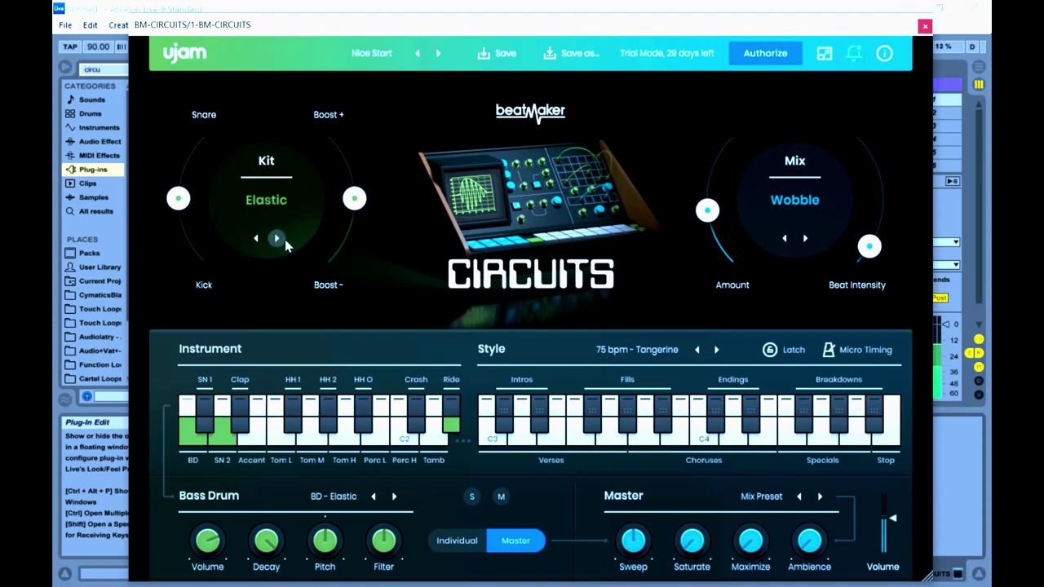
left_click(284, 239)
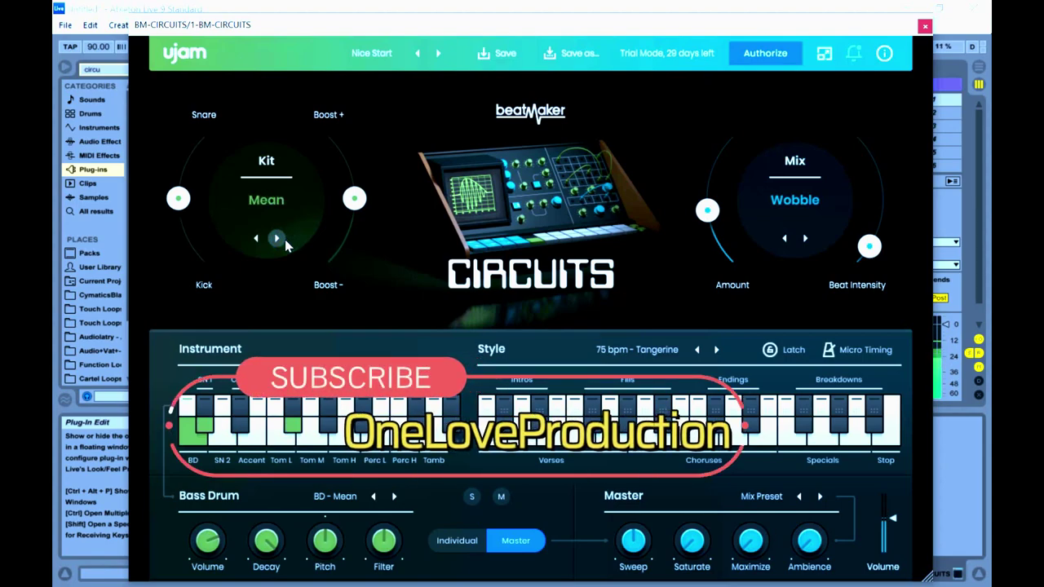
left_click(277, 238)
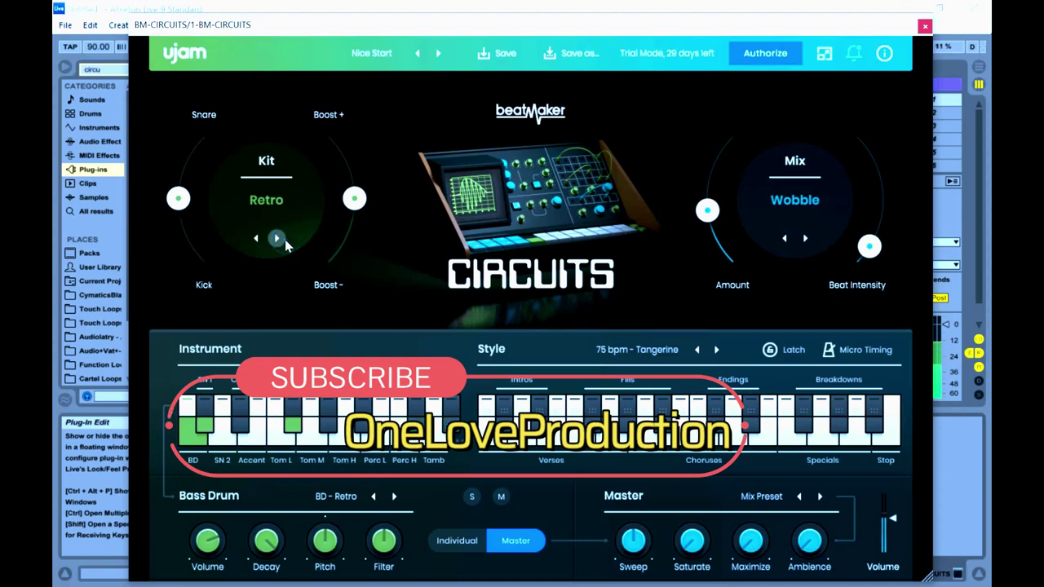
left_click(278, 238)
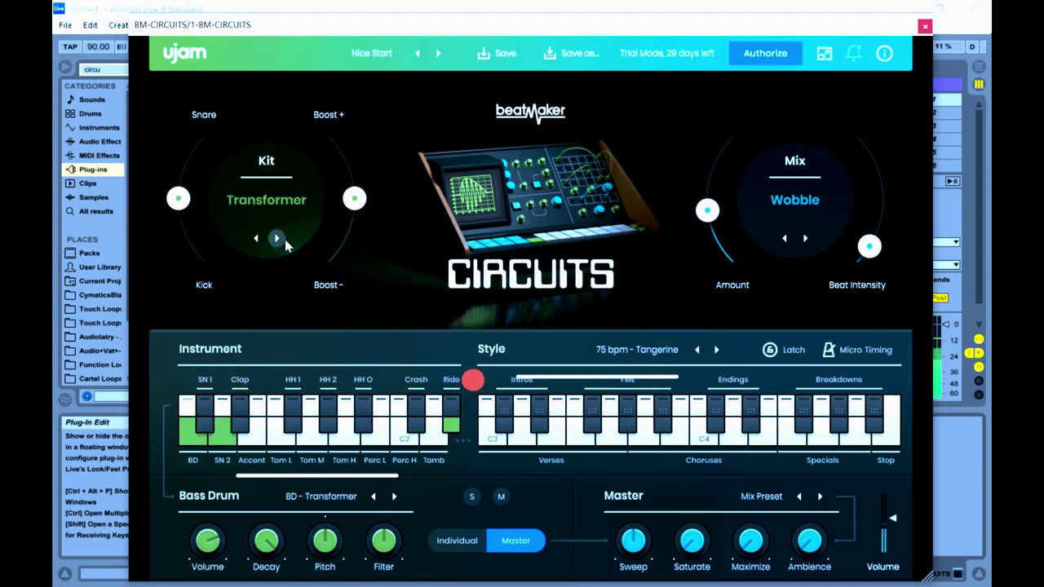
left_click(278, 238)
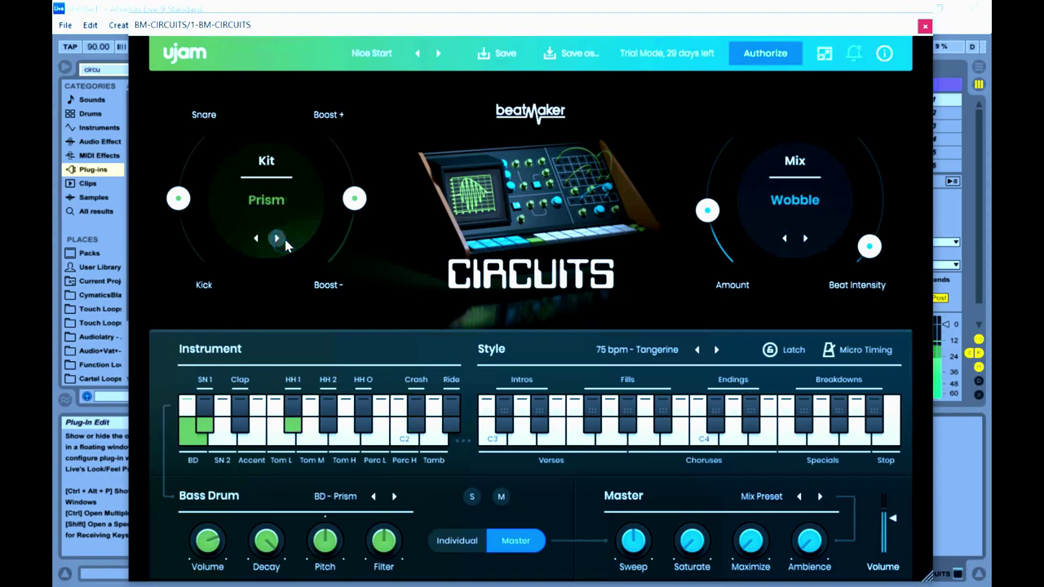
left_click(282, 240)
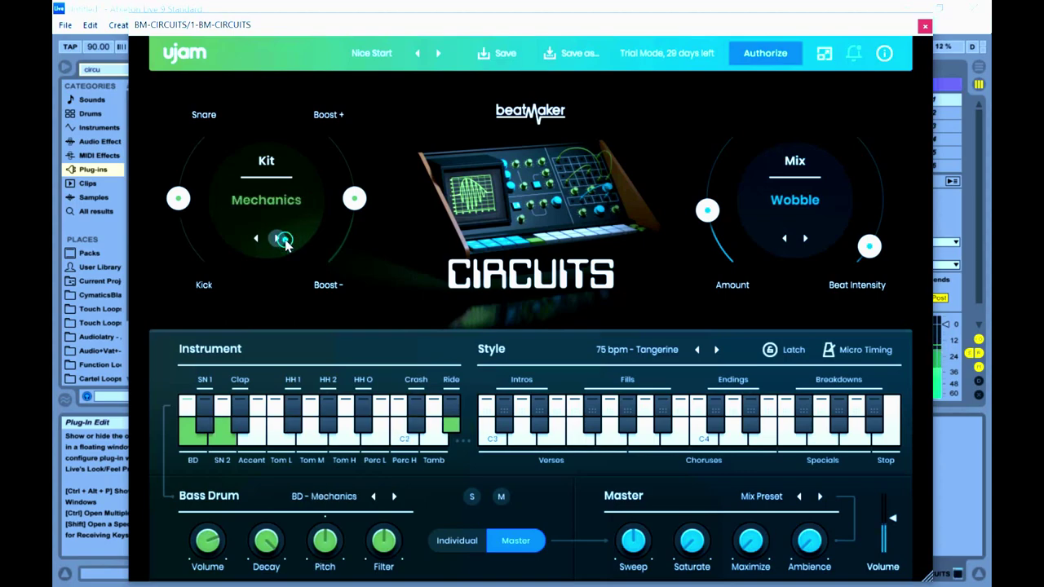
left_click(282, 240)
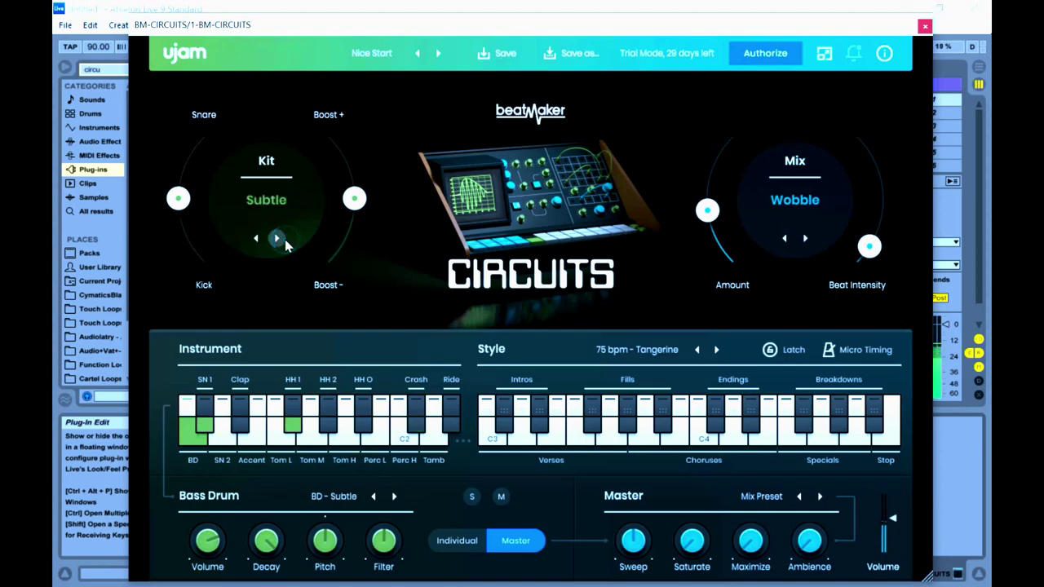
left_click(285, 239)
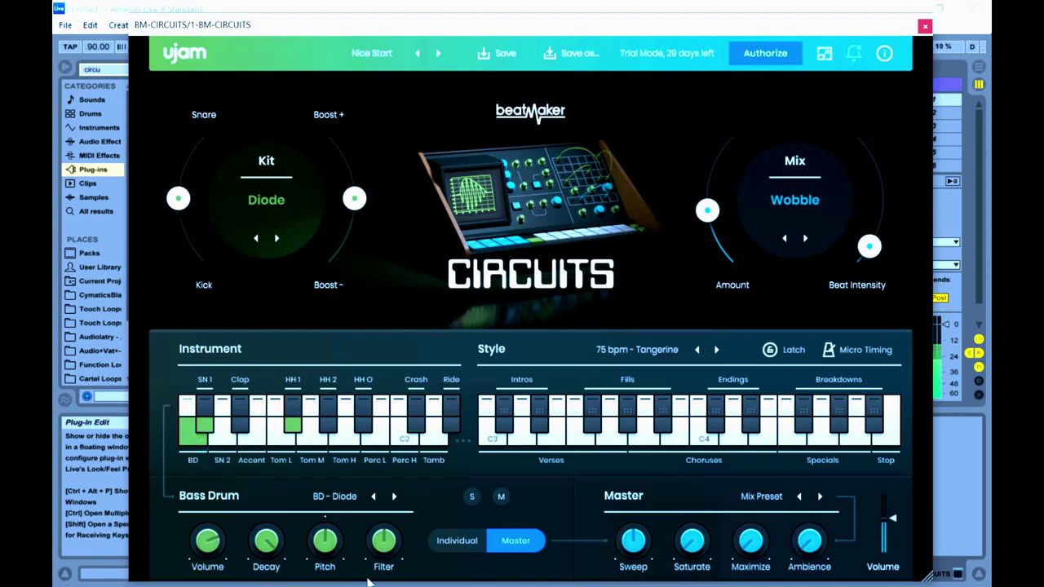
- Adjust the bass drum's pitch to slightly above centre and raise its volume to about 87%
mouse_move(322, 563)
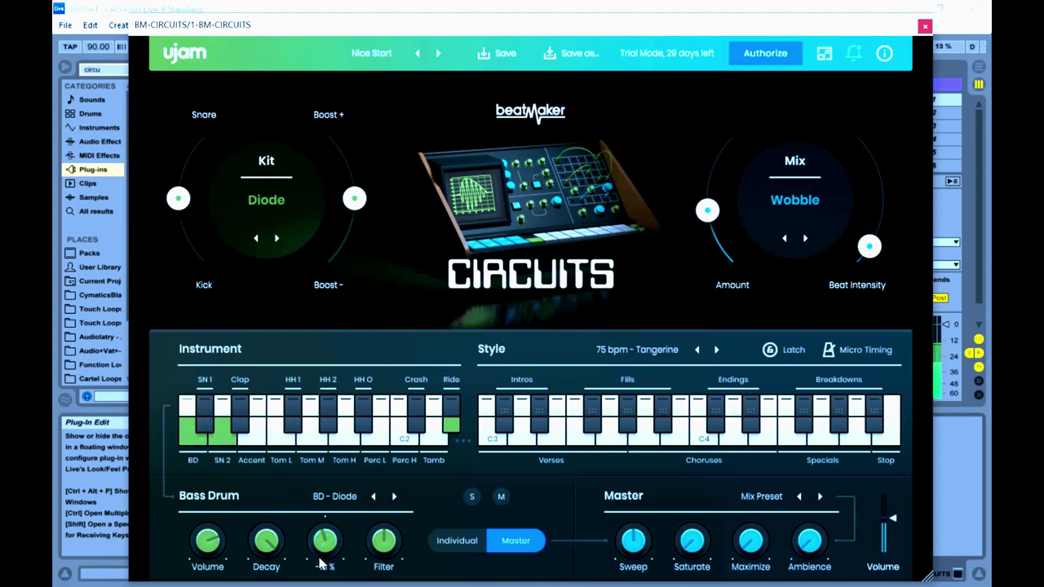
left_click_drag(325, 551, 336, 530)
mouse_move(214, 535)
left_click_drag(222, 526, 226, 519)
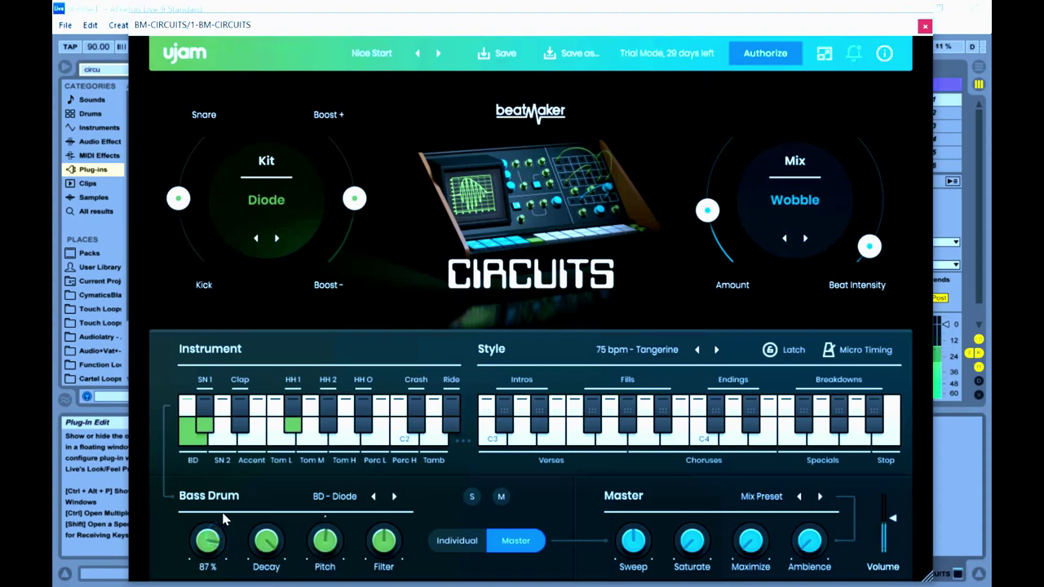
- Lower the bass drum's filter to a moderate negative setting, trying about -28% on the way
mouse_move(397, 553)
left_click_drag(397, 553, 392, 569)
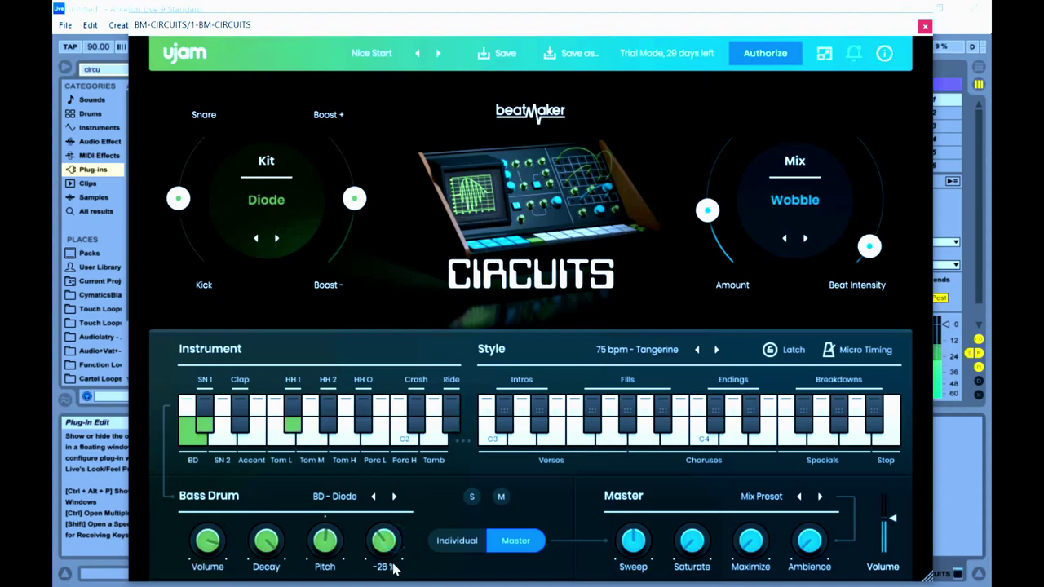
left_click_drag(397, 553, 385, 563)
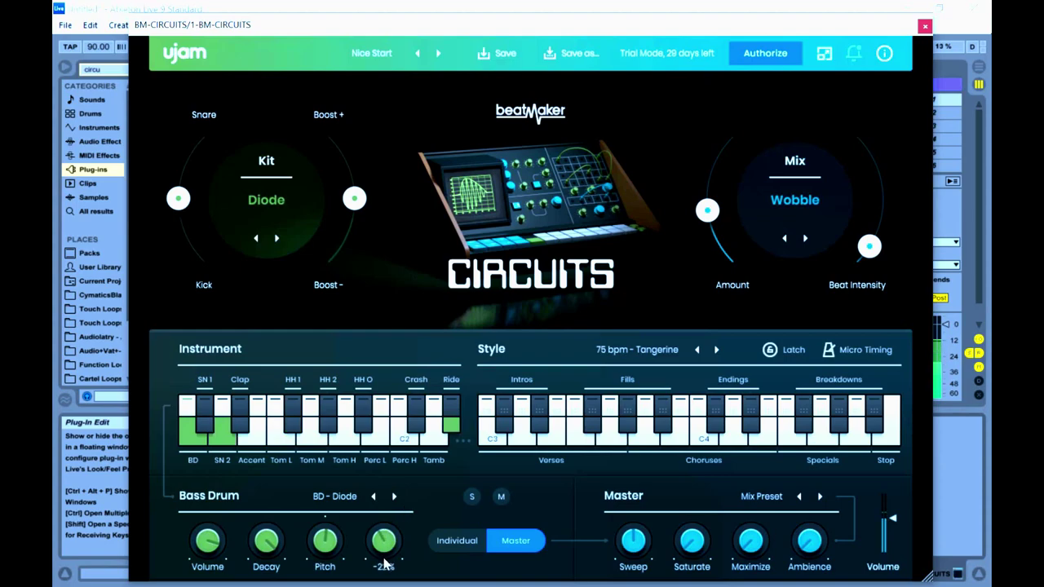
left_click_drag(385, 563, 385, 546)
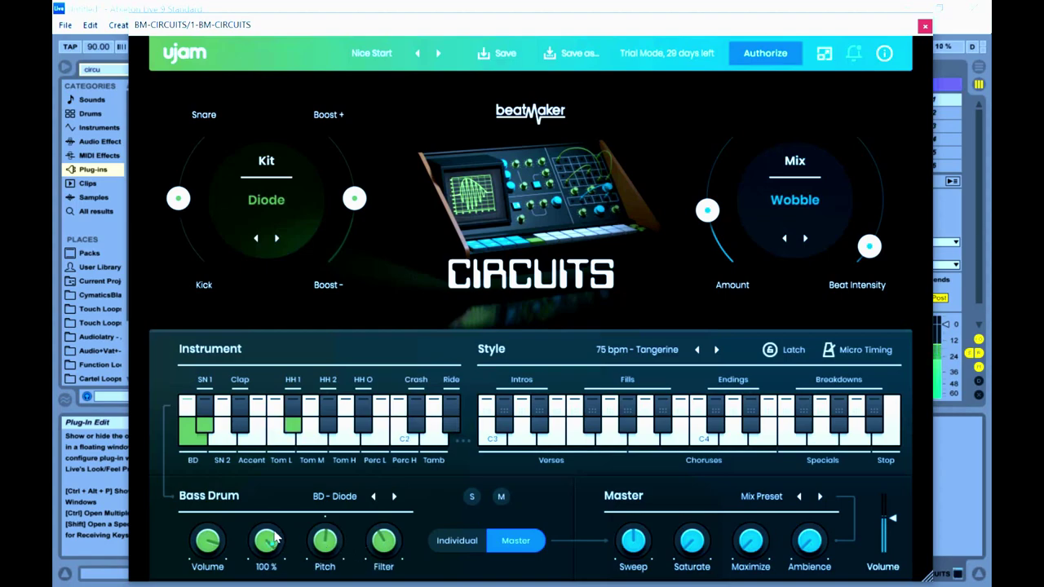
- Lower the bass drum's pitch to about -14% and raise its volume to about 95%
mouse_move(329, 552)
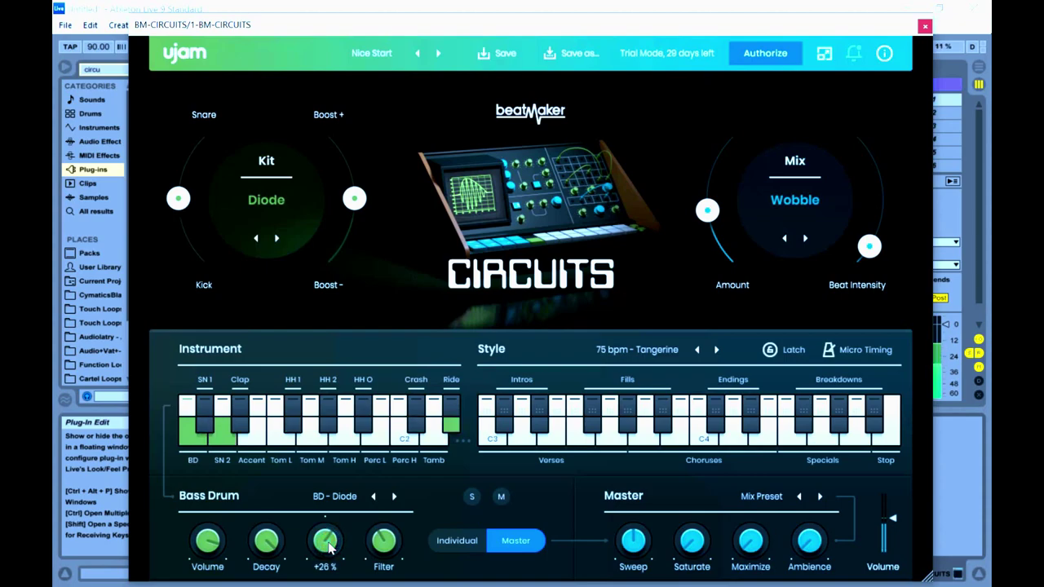
left_click_drag(330, 549, 309, 584)
scroll(325, 547, "up", 3)
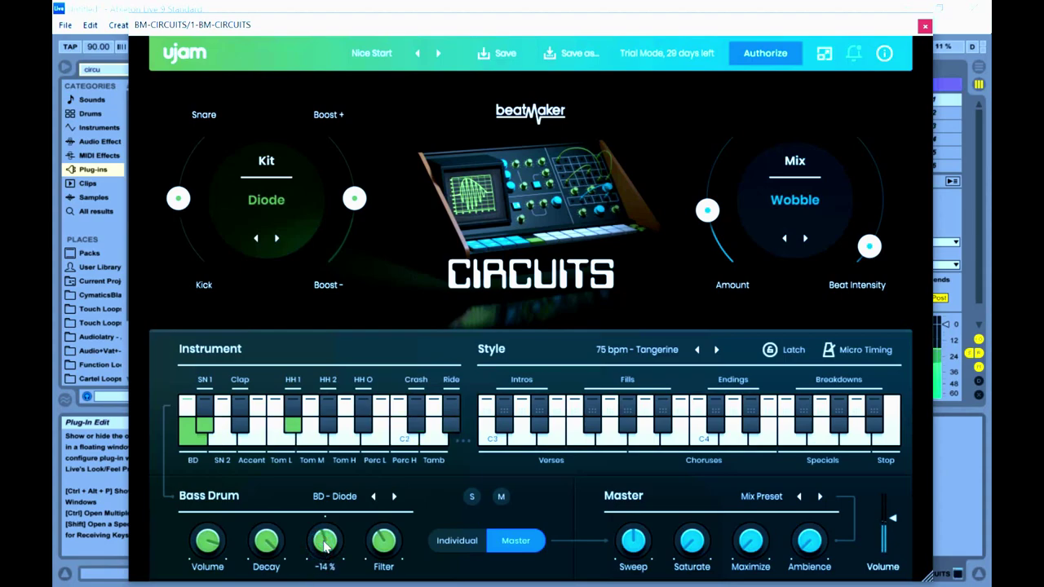
scroll(324, 546, "down", 1)
scroll(217, 547, "up", 1)
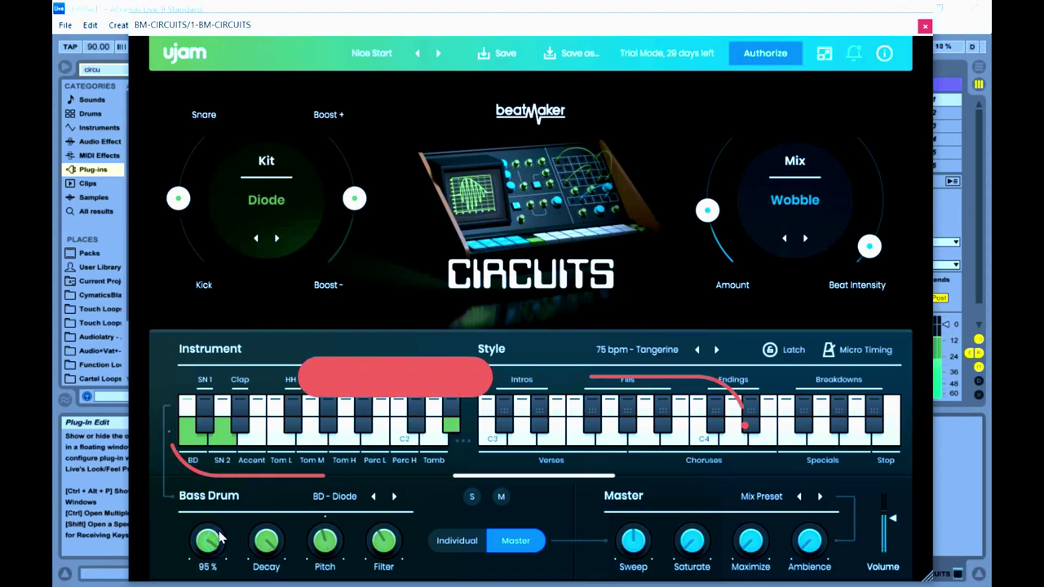
scroll(210, 546, "down", 1)
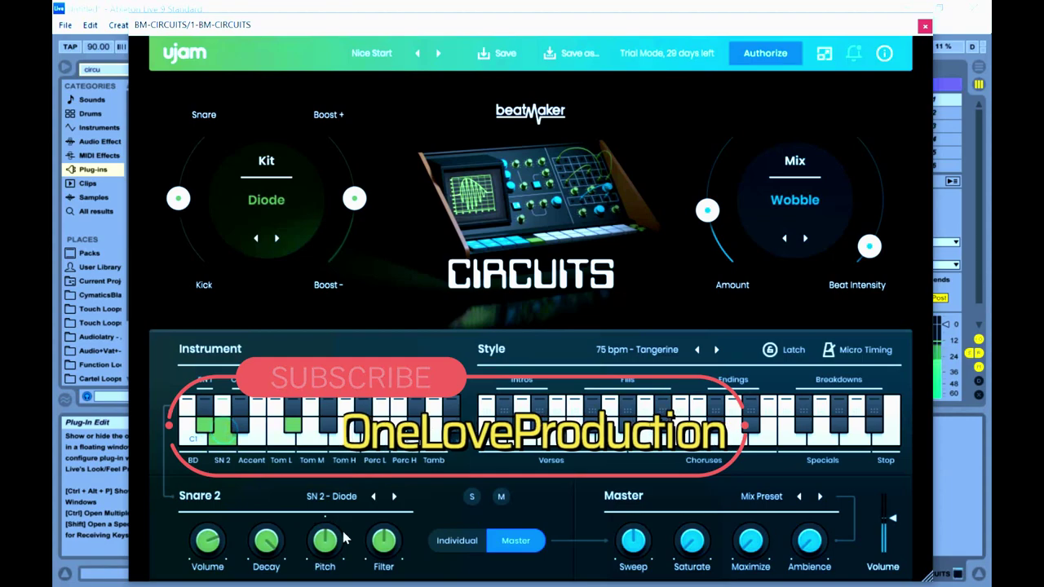
- Lower Snare 2's pitch slightly below centre and set its filter to about -14%, trying about +23% on the way
mouse_move(337, 554)
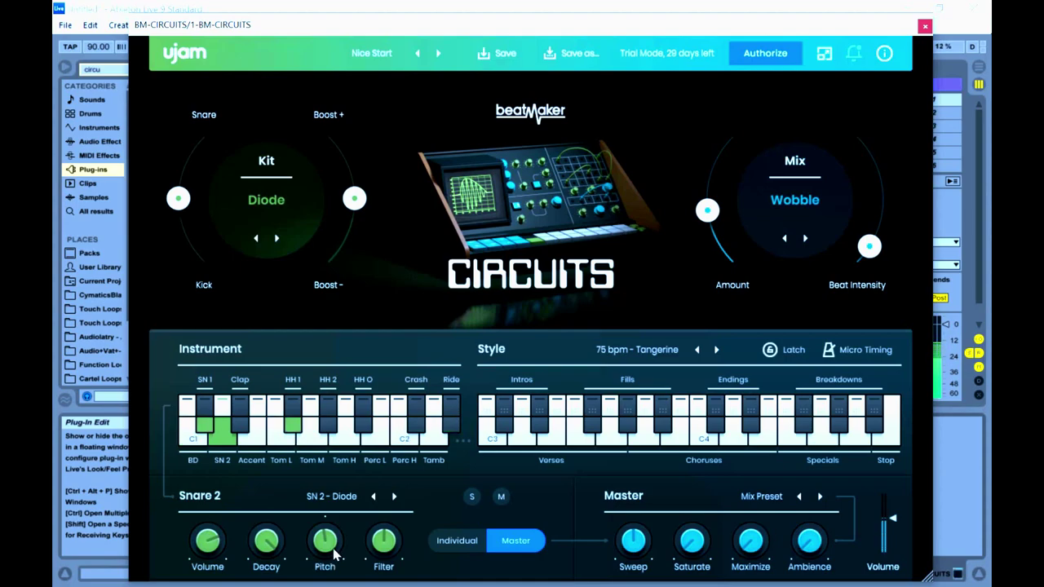
mouse_move(379, 547)
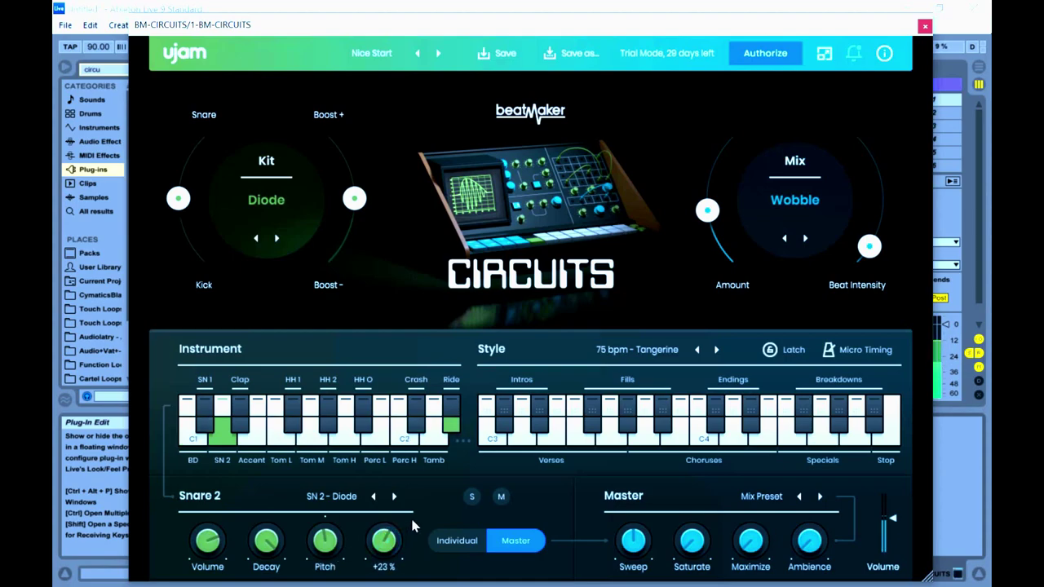
mouse_move(385, 540)
left_mouse_down()
mouse_move(392, 559)
mouse_move(402, 540)
left_mouse_up()
left_click_drag(386, 540, 391, 555)
left_click_drag(390, 561, 387, 563)
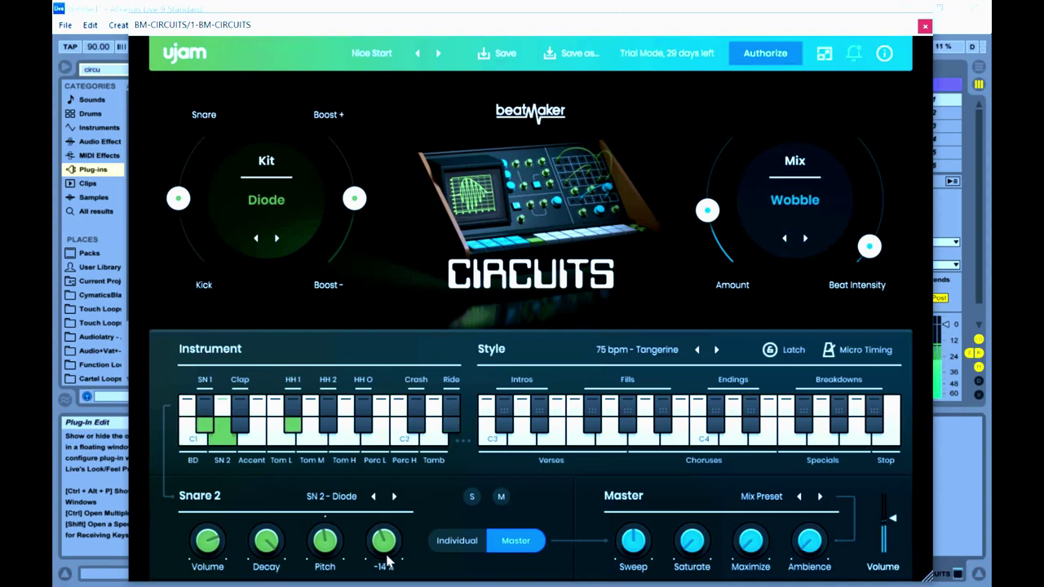
- Lower the low tom's pitch well below centre and set its filter slightly below centre
left_click(283, 443)
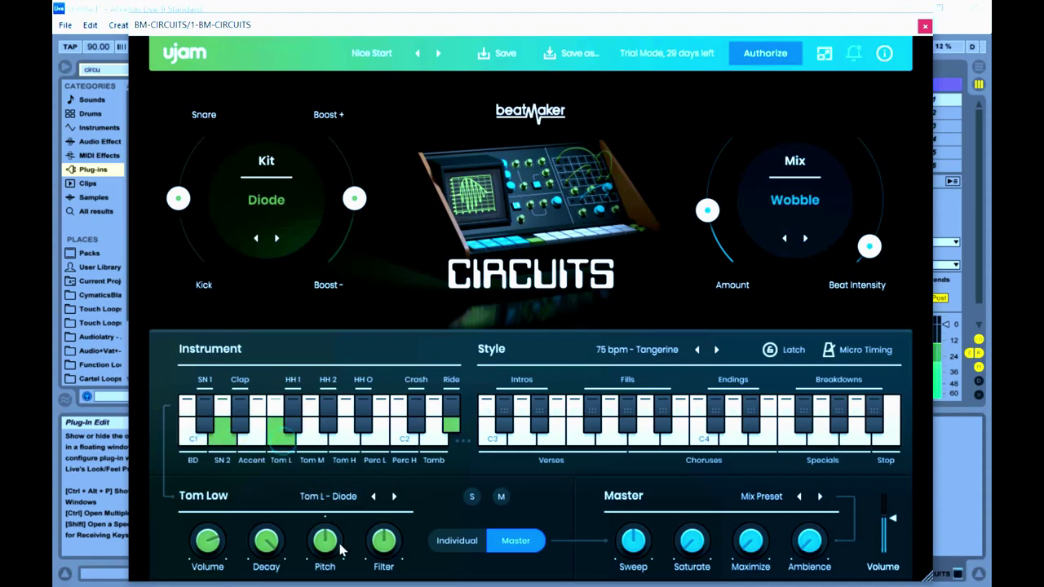
left_click_drag(324, 540, 327, 549)
left_click_drag(321, 552, 325, 549)
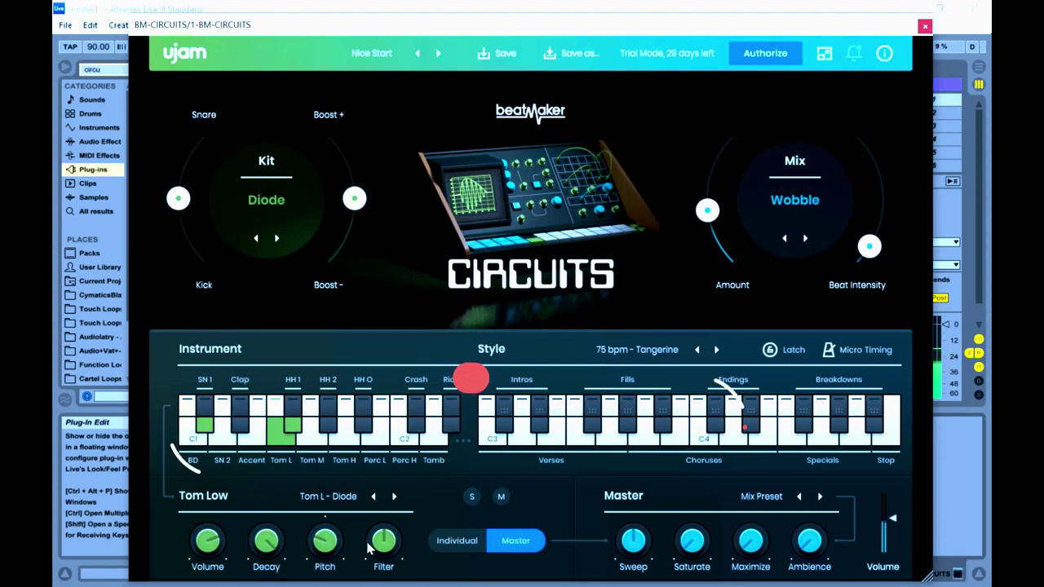
mouse_move(385, 547)
mouse_move(385, 547)
left_mouse_down()
mouse_move(410, 498)
mouse_move(380, 561)
mouse_move(385, 552)
left_mouse_up()
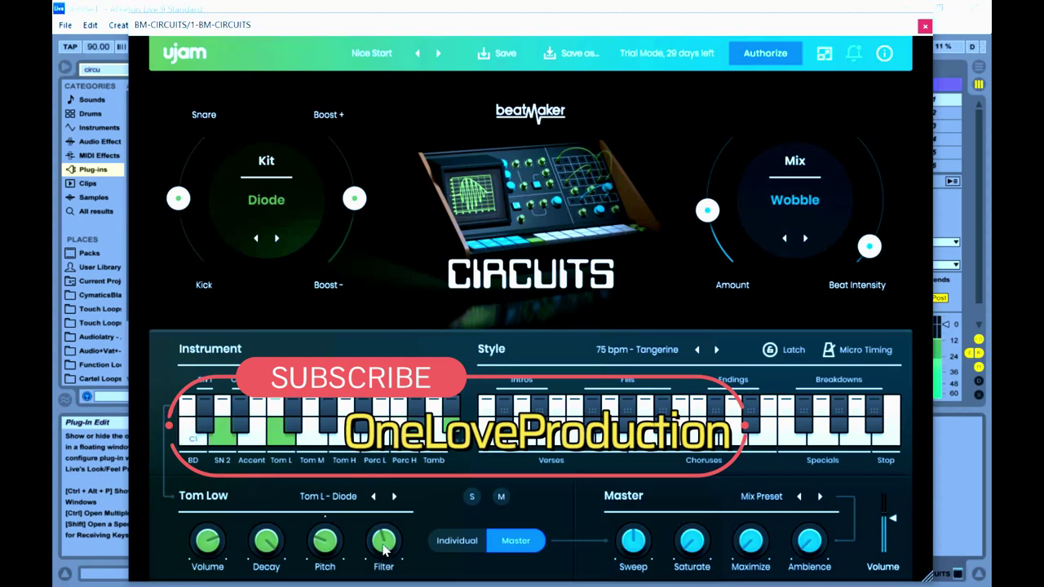
left_click_drag(385, 552, 387, 548)
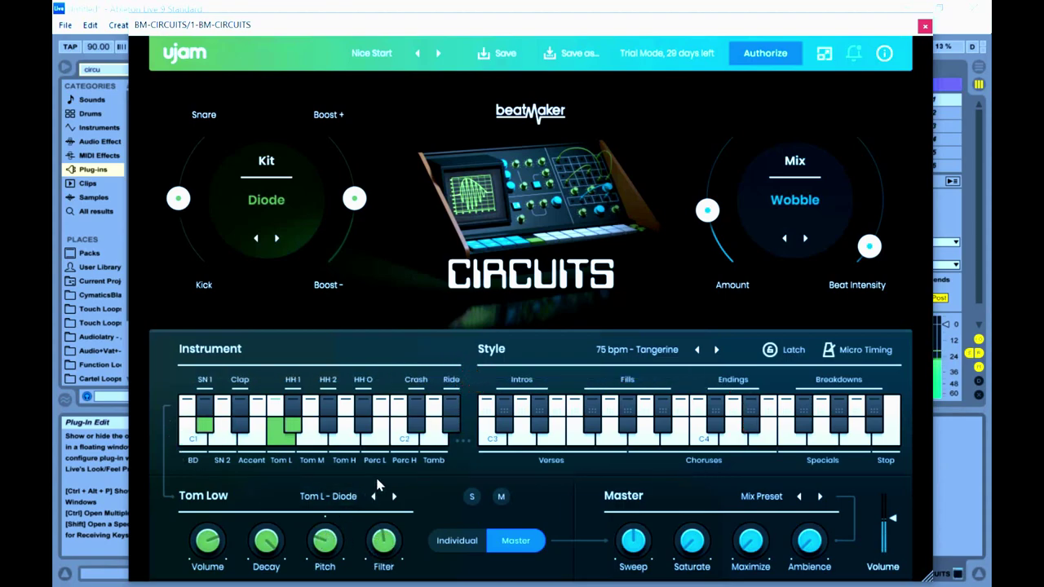
- Lower HiHat 1's pitch far below centre
left_click(294, 424)
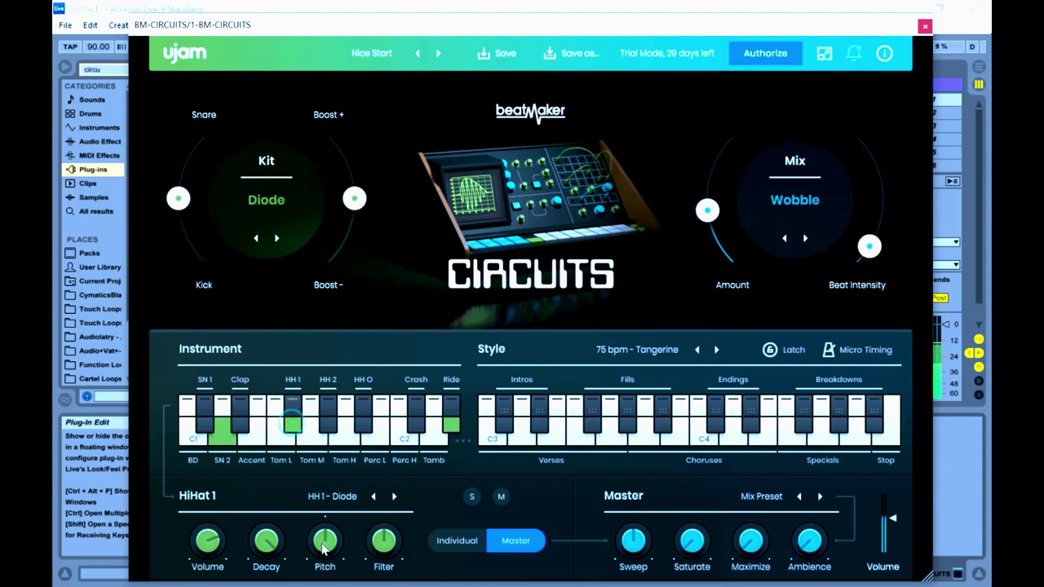
left_click_drag(330, 556, 329, 558)
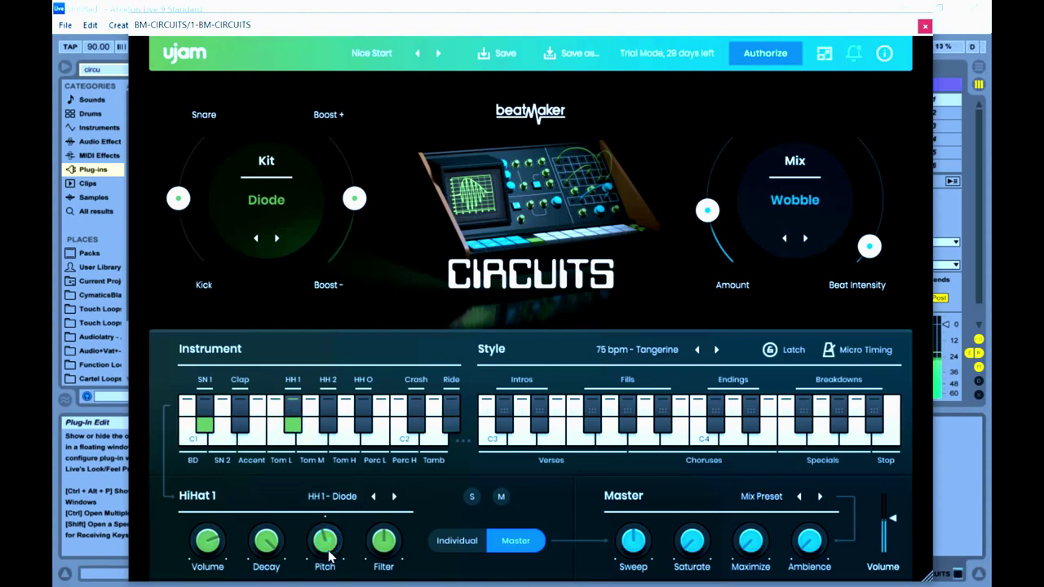
mouse_move(325, 563)
left_mouse_down()
mouse_move(326, 581)
mouse_move(330, 566)
left_mouse_up()
left_click_drag(326, 569, 332, 564)
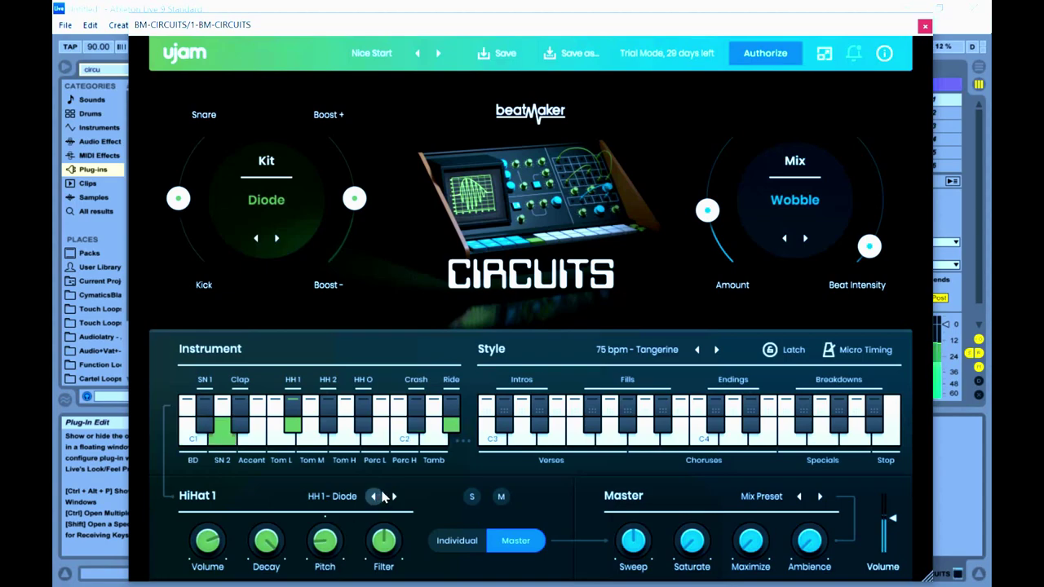
- Lower the crash's pitch to about -26% and the ride's pitch to about -19%
left_click(416, 424)
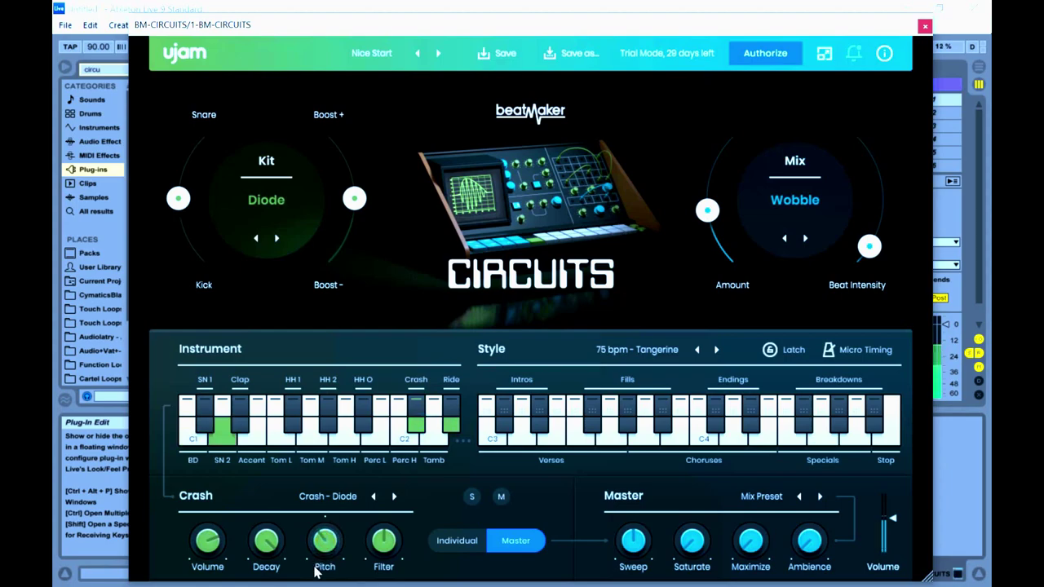
mouse_move(323, 555)
left_mouse_down()
mouse_move(351, 536)
mouse_move(341, 549)
left_mouse_up()
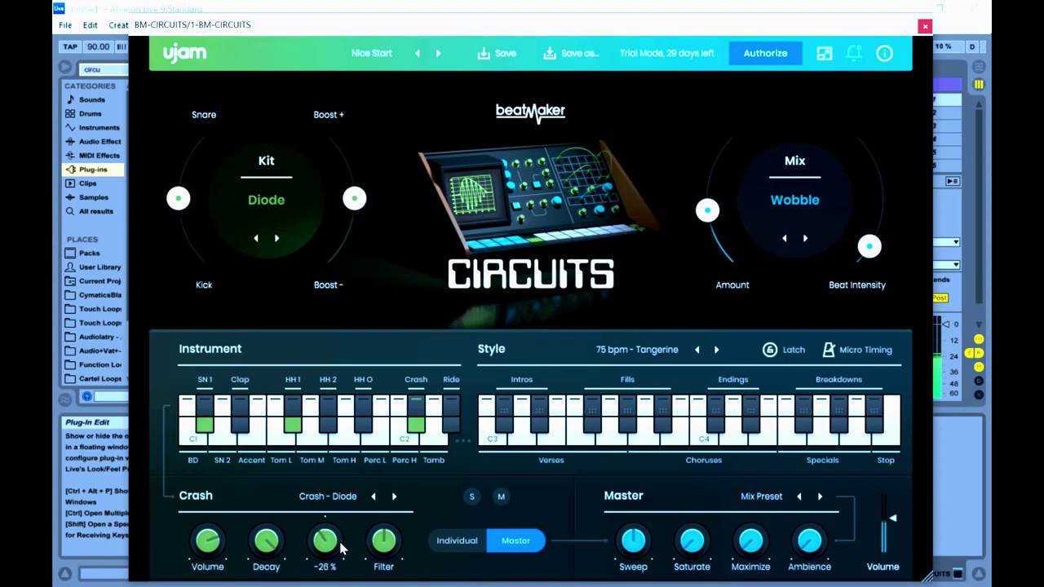
left_click(451, 423)
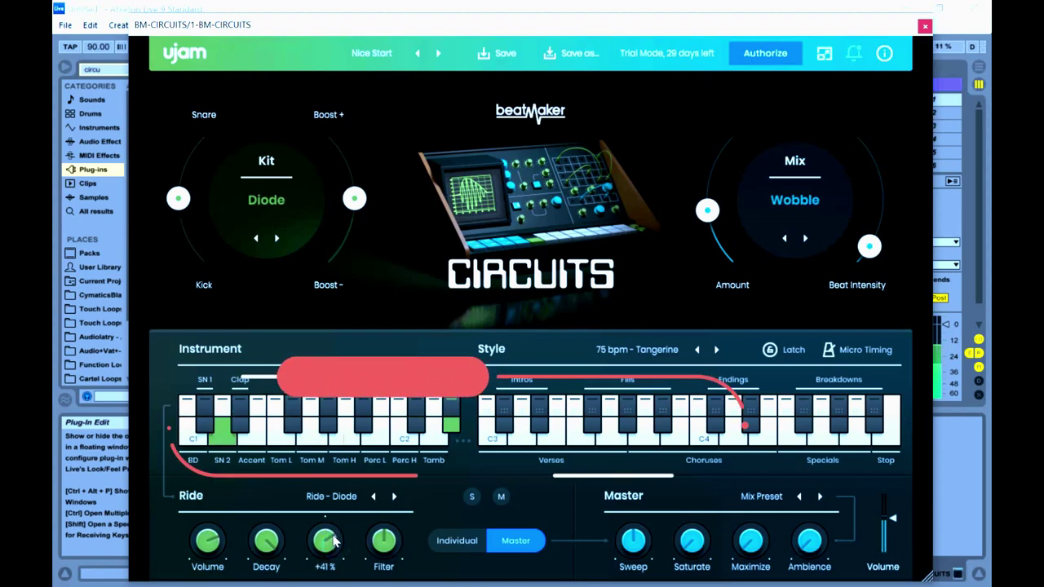
left_click_drag(317, 570, 314, 576)
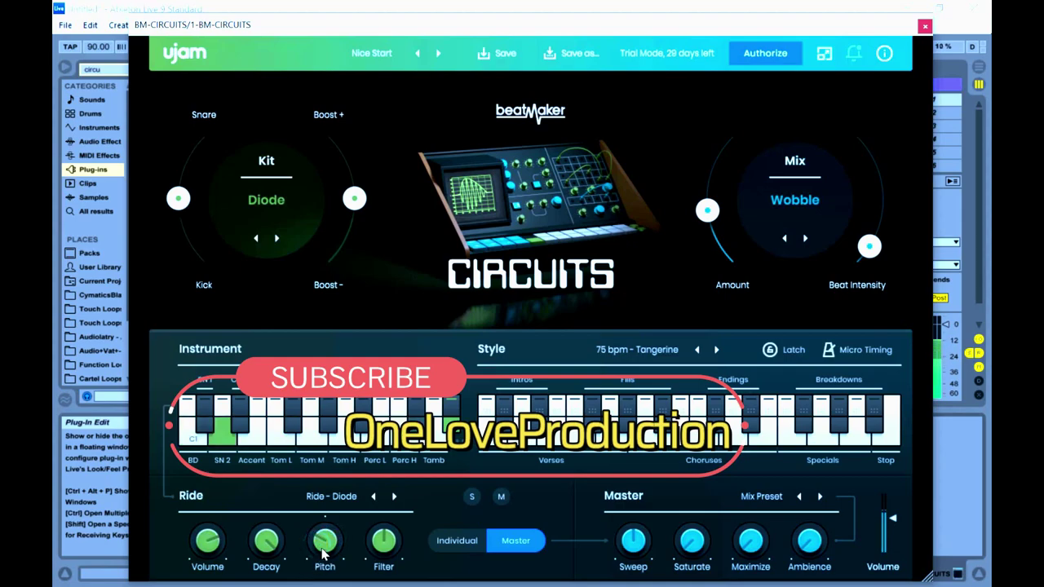
left_click_drag(325, 553, 332, 531)
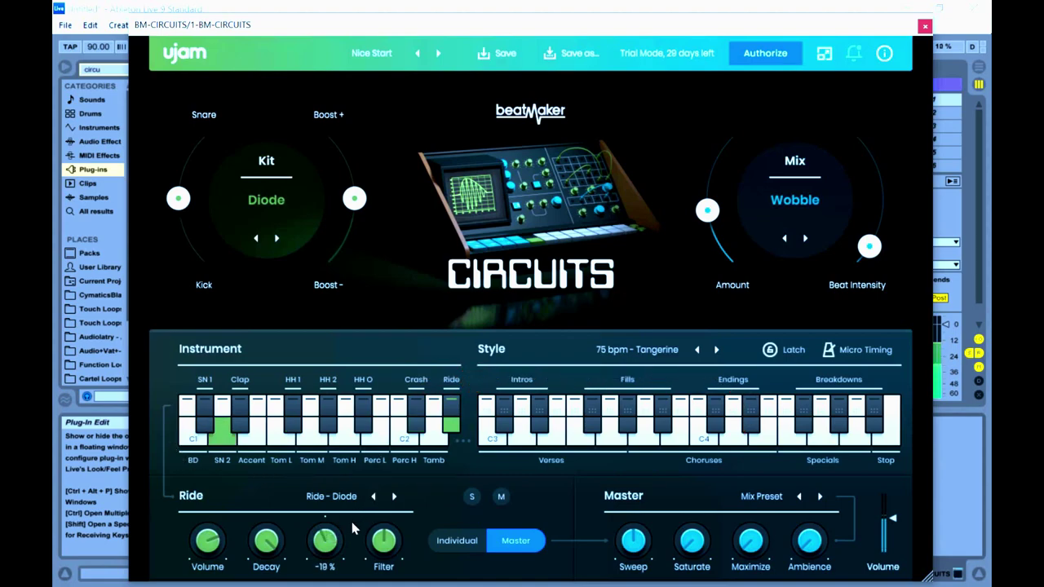
- Raise the master ambience and switch its type to Dark Plate, trying Small Room and Mix Preset on the way
left_click(820, 498)
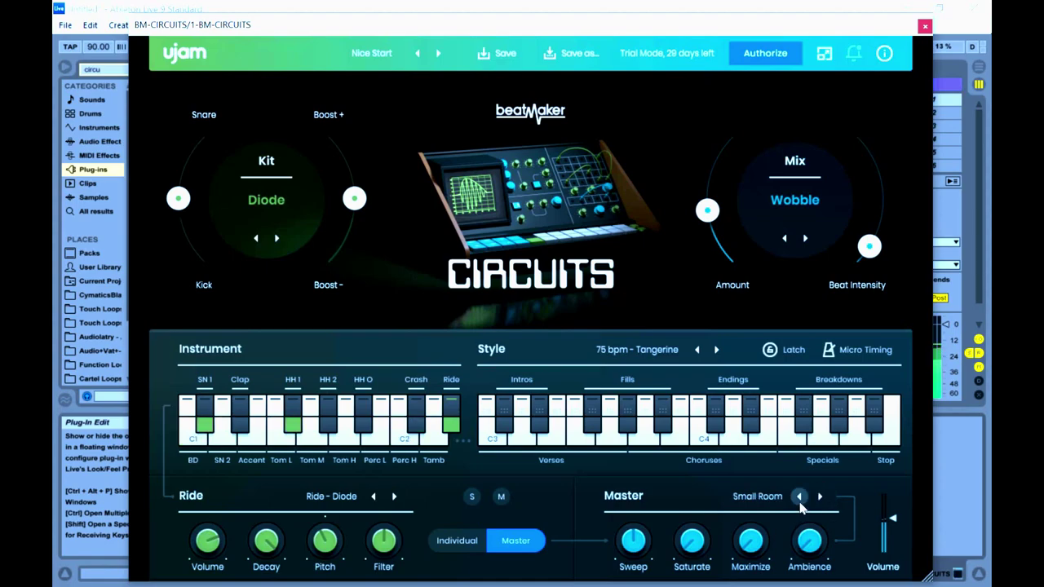
left_click(800, 500)
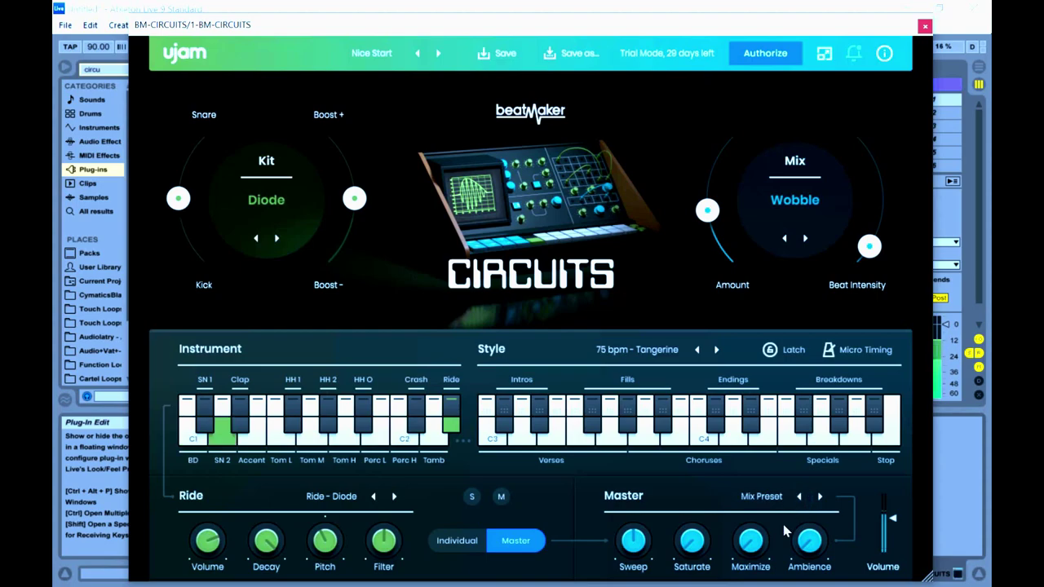
mouse_move(763, 534)
mouse_move(807, 539)
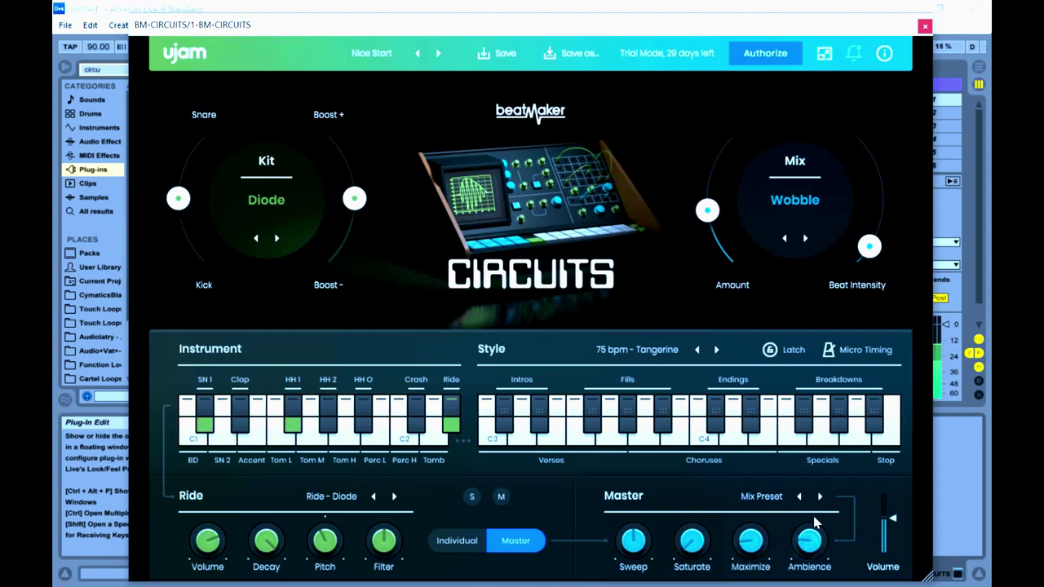
mouse_move(814, 552)
left_mouse_down()
mouse_move(821, 499)
mouse_move(821, 528)
mouse_move(801, 548)
left_mouse_up()
left_click(820, 497)
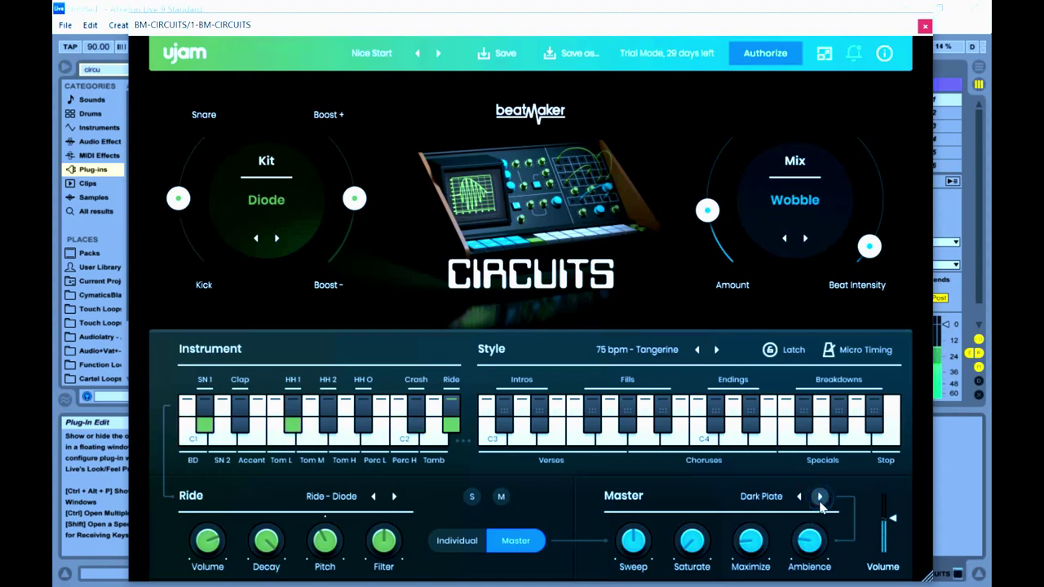
- Lower the master Maximize amount and set Saturate to about 85%, trying 0 on the way
left_click_drag(746, 560, 734, 552)
mouse_move(692, 555)
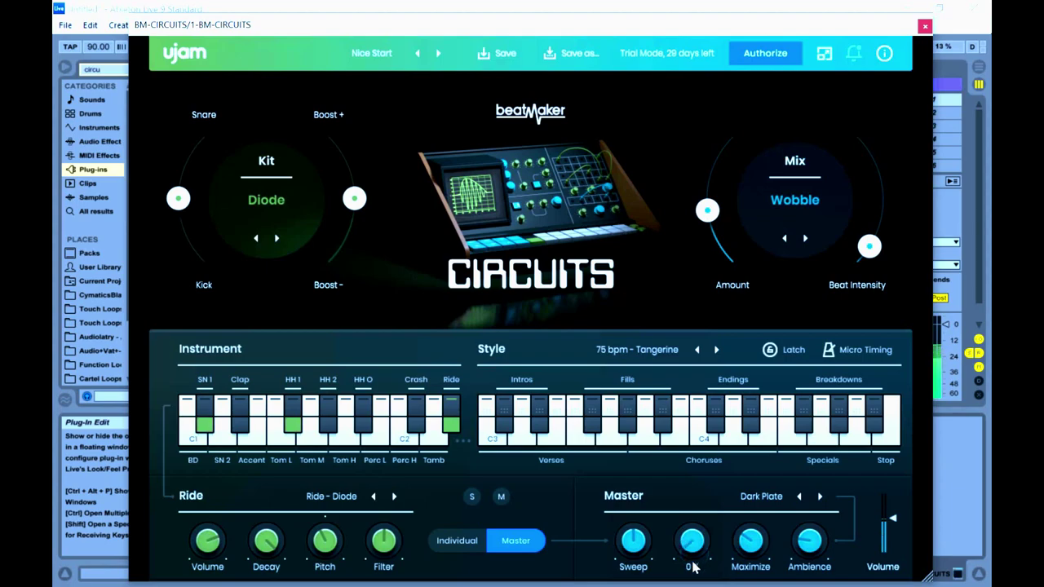
left_click_drag(700, 572, 714, 423)
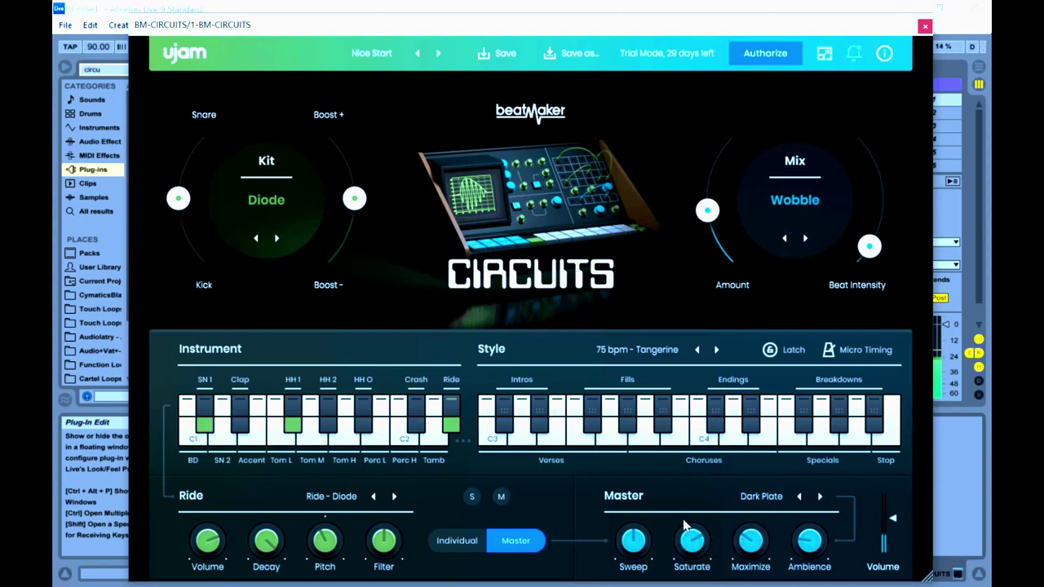
left_click_drag(688, 543, 700, 524)
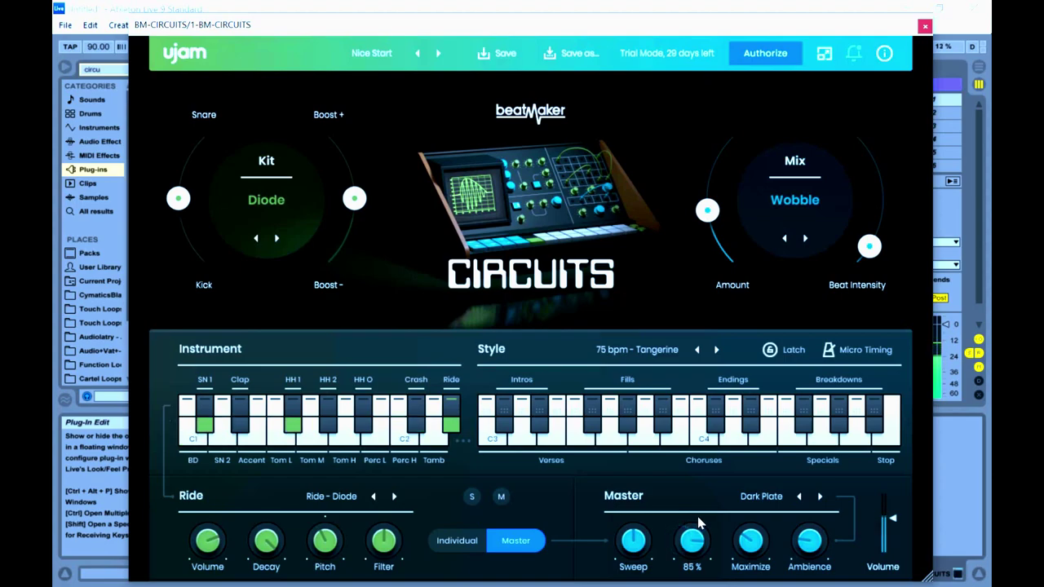
left_click_drag(694, 532, 819, 559)
- Try shifting the kit's balance between snare and kick, returning it to centre
left_click_drag(180, 199, 195, 170)
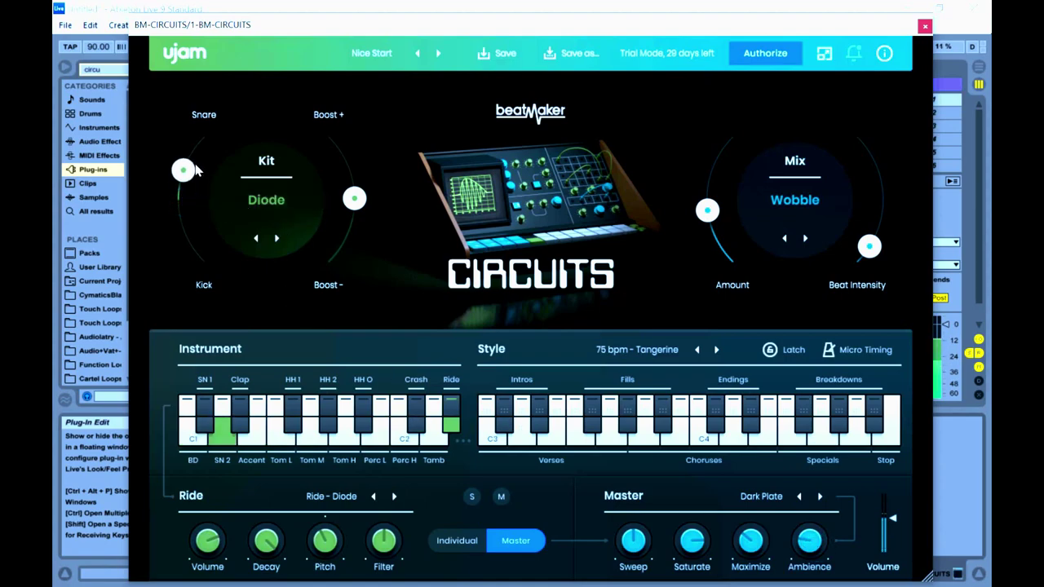
left_click_drag(196, 169, 191, 318)
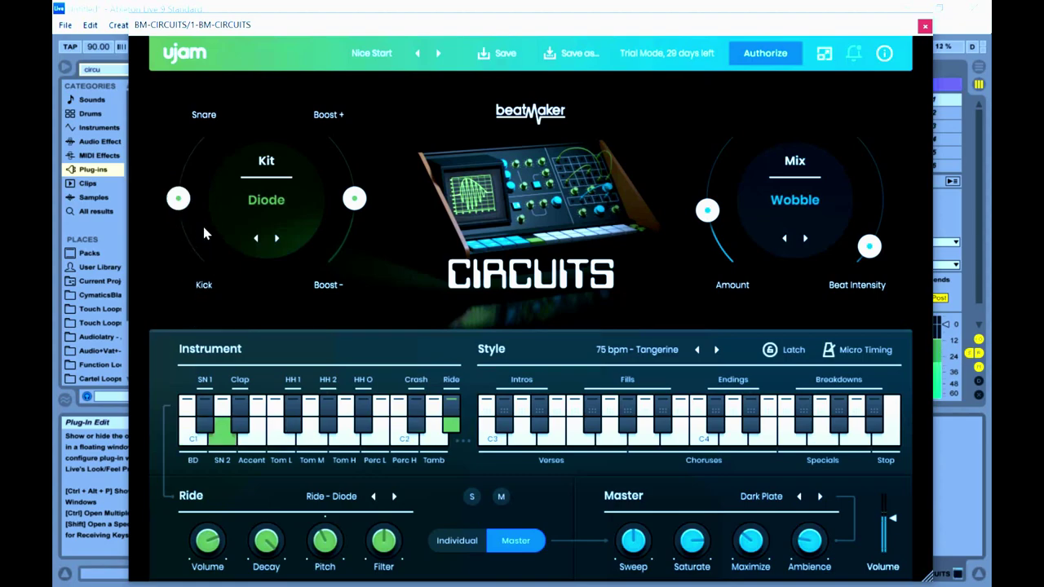
left_click_drag(178, 198, 193, 121)
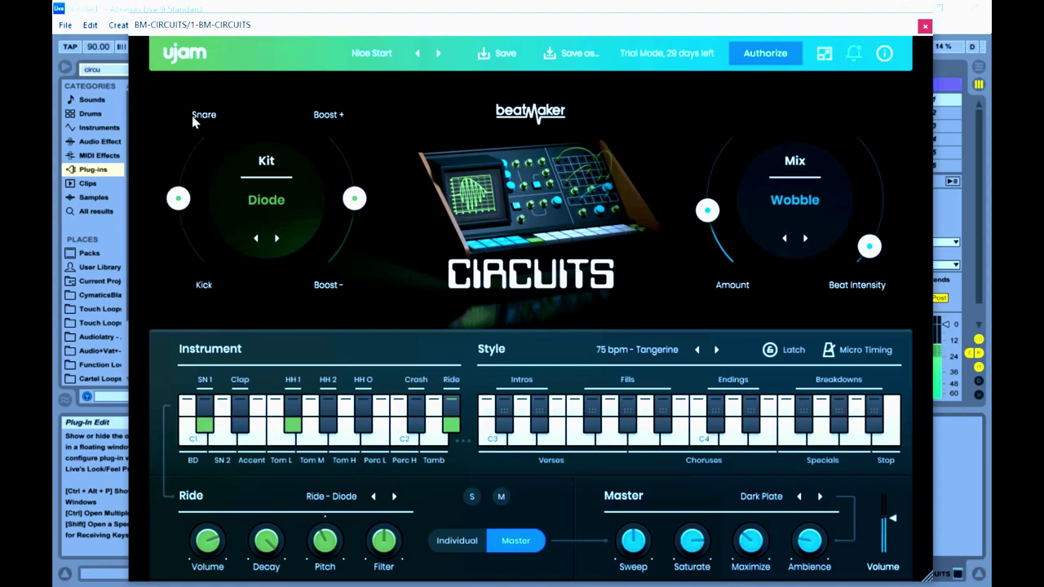
- Raise the kit's boost to its maximum and move the plug-in window slightly down
left_click_drag(354, 198, 341, 134)
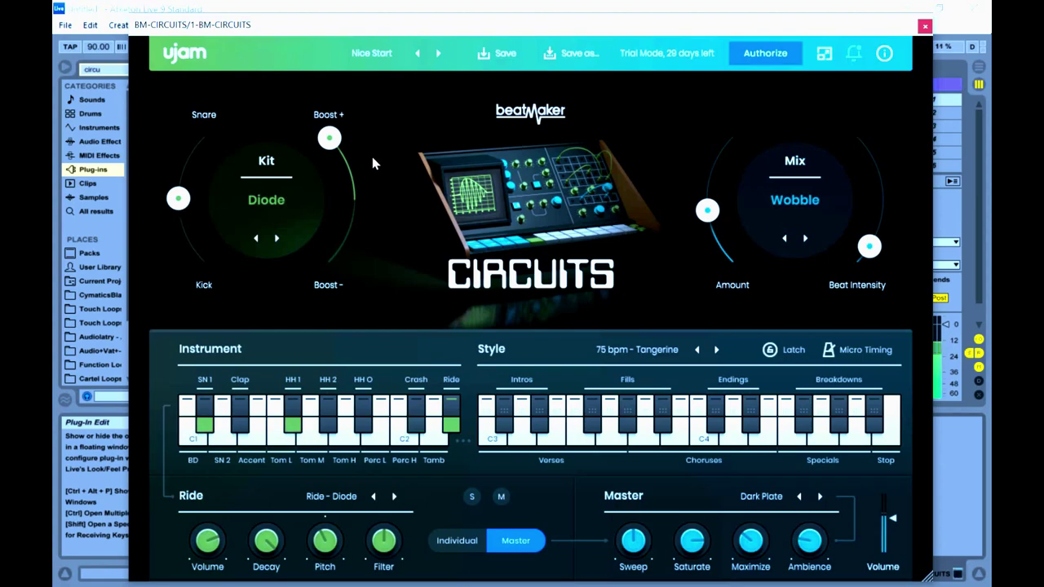
left_click_drag(483, 31, 503, 54)
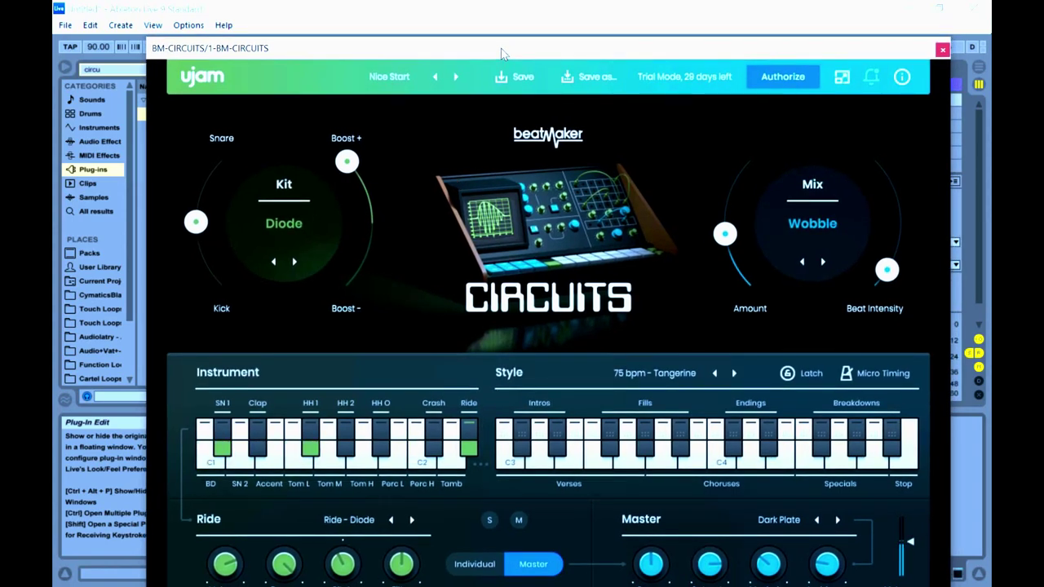